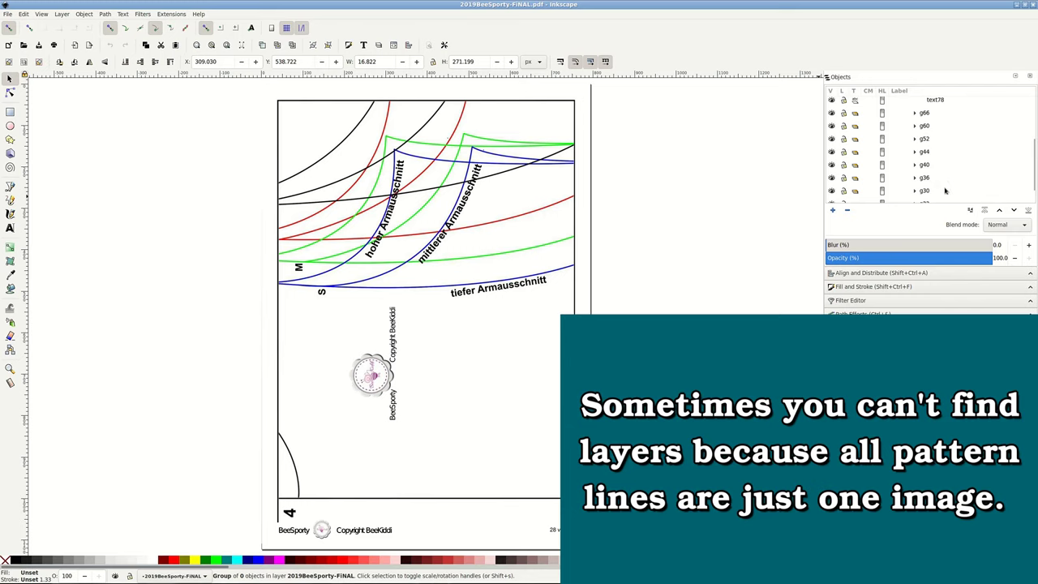
Step: Check image28 inside group g22 by toggling its visibility, then apply Erode to thicken the pattern lines
left_click(915, 185)
left_click(951, 184)
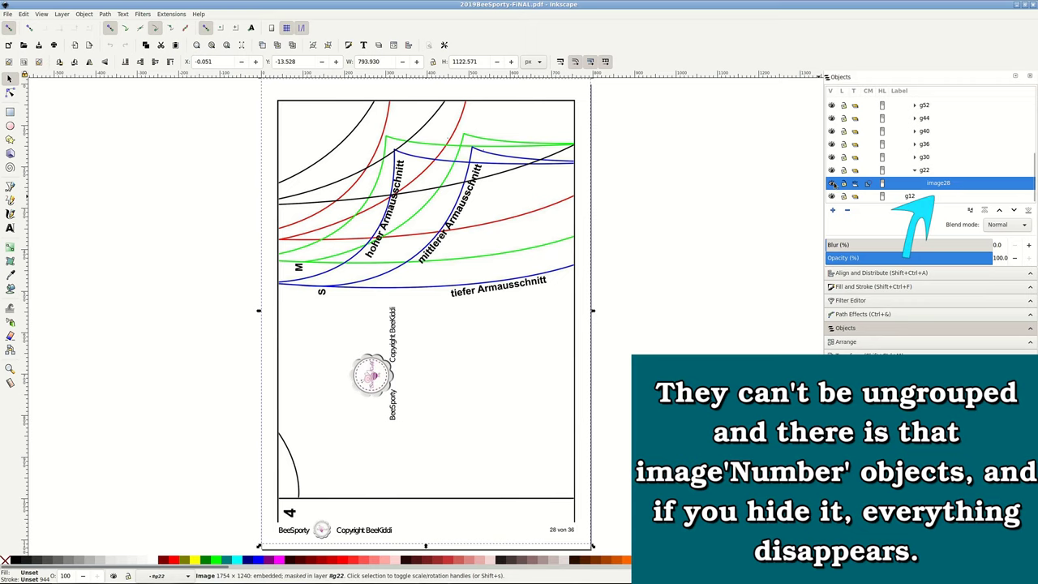
left_click(832, 183)
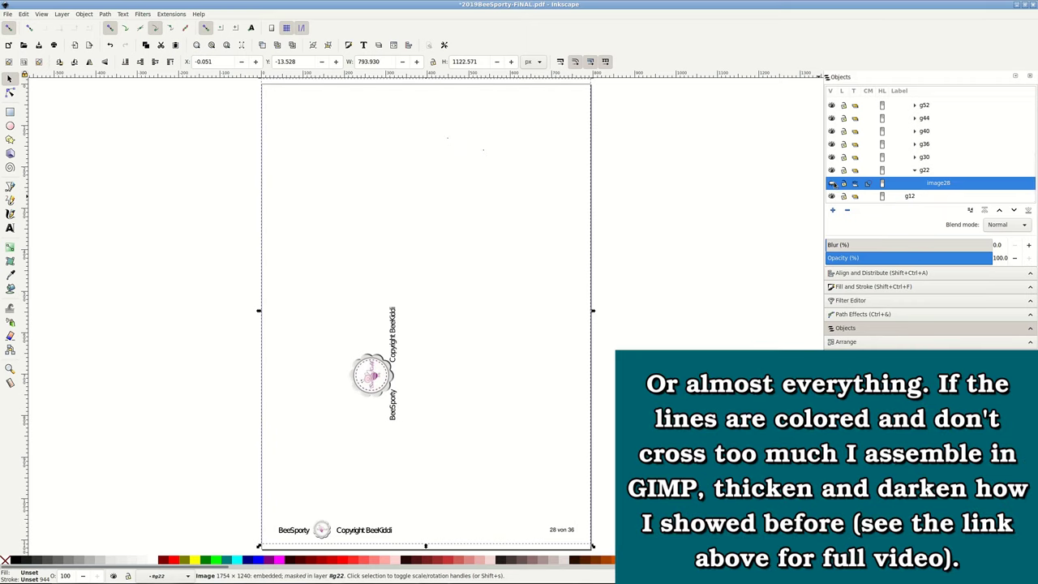
left_click(832, 183)
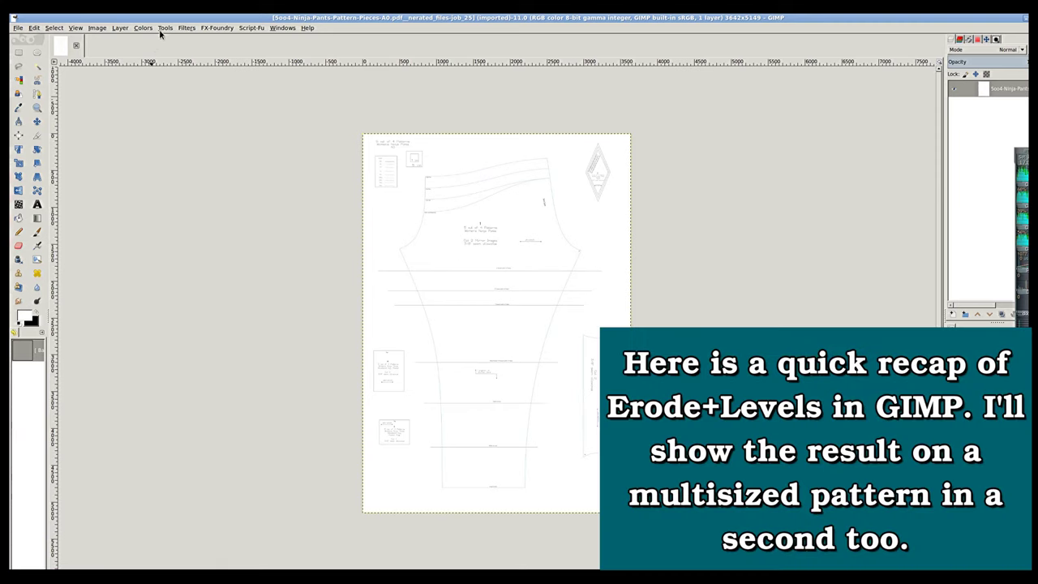
left_click(186, 28)
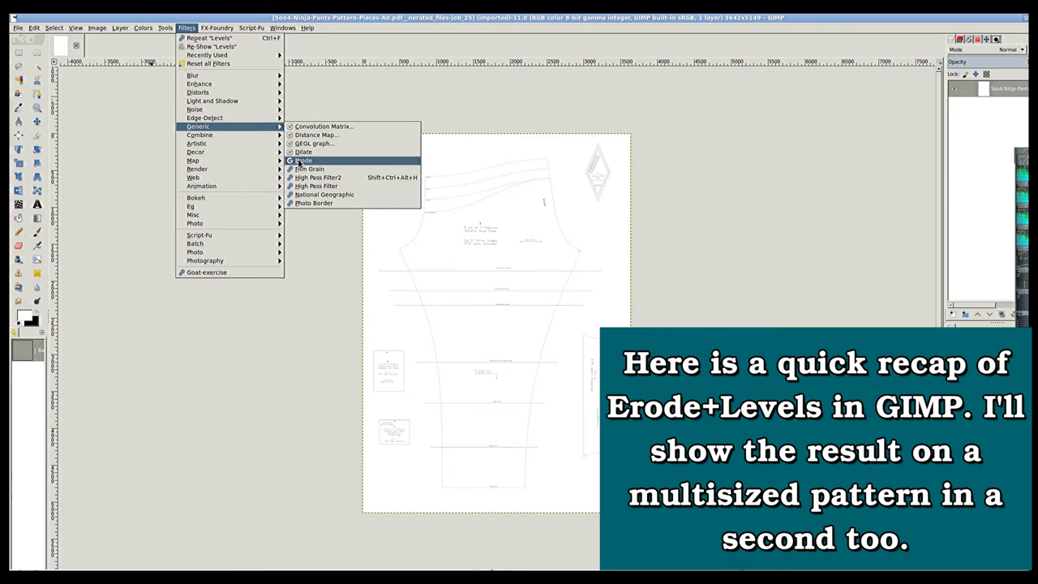
mouse_move(198, 127)
left_click(324, 162)
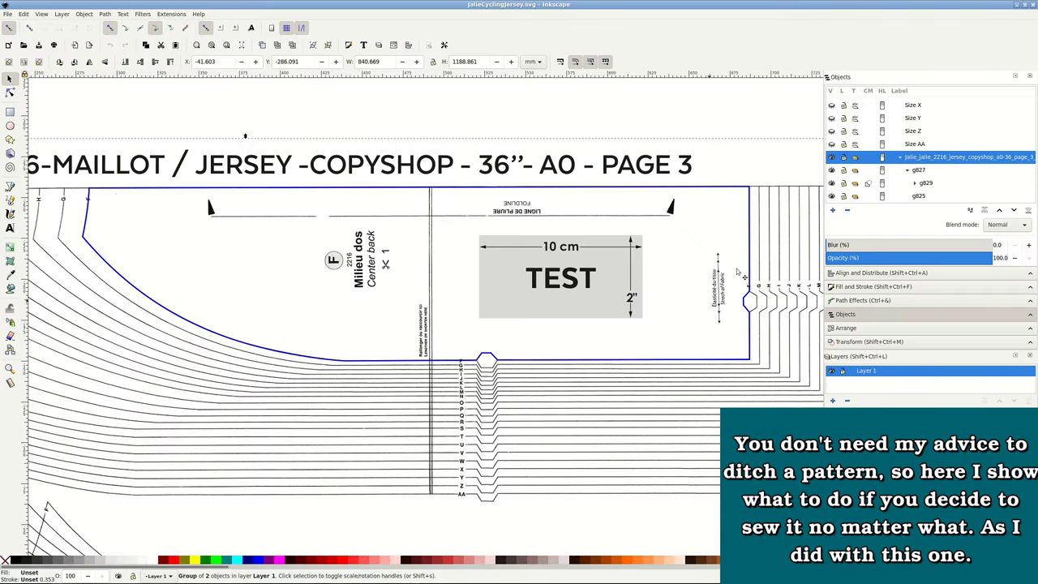
Step: Select the size traced paths in the Objects panel and hide the Center back outline
scroll(925, 158, "up", 2)
scroll(925, 158, "up", 2)
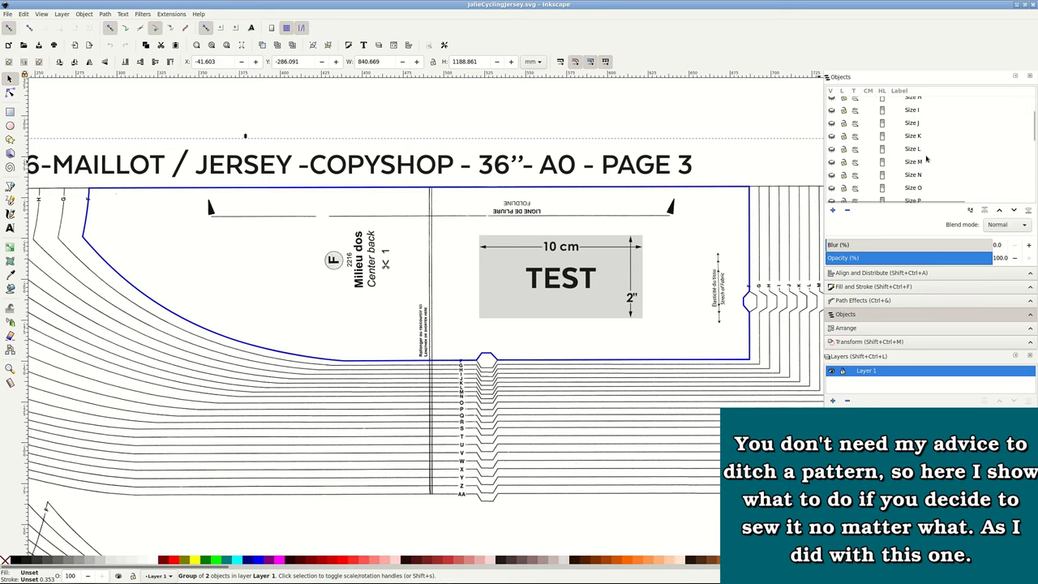
scroll(932, 138, "up", 3)
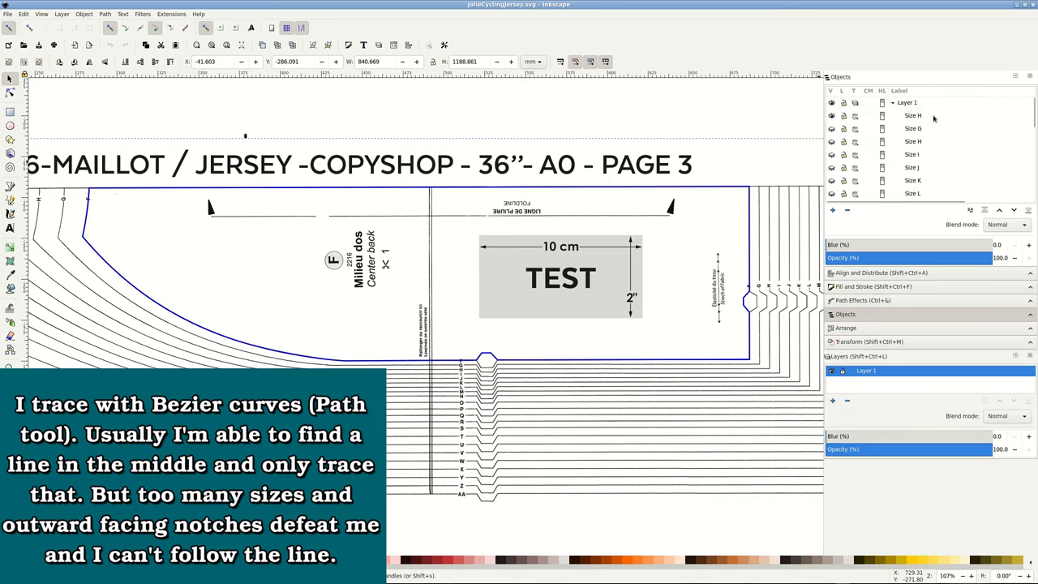
left_click(932, 118)
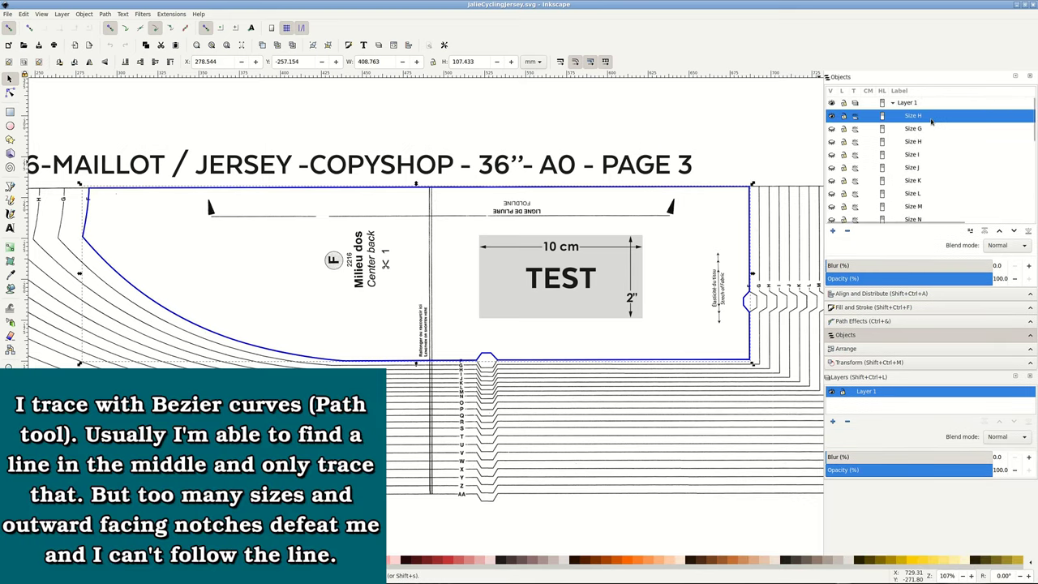
left_click(931, 128)
left_click(928, 141)
left_click(928, 154)
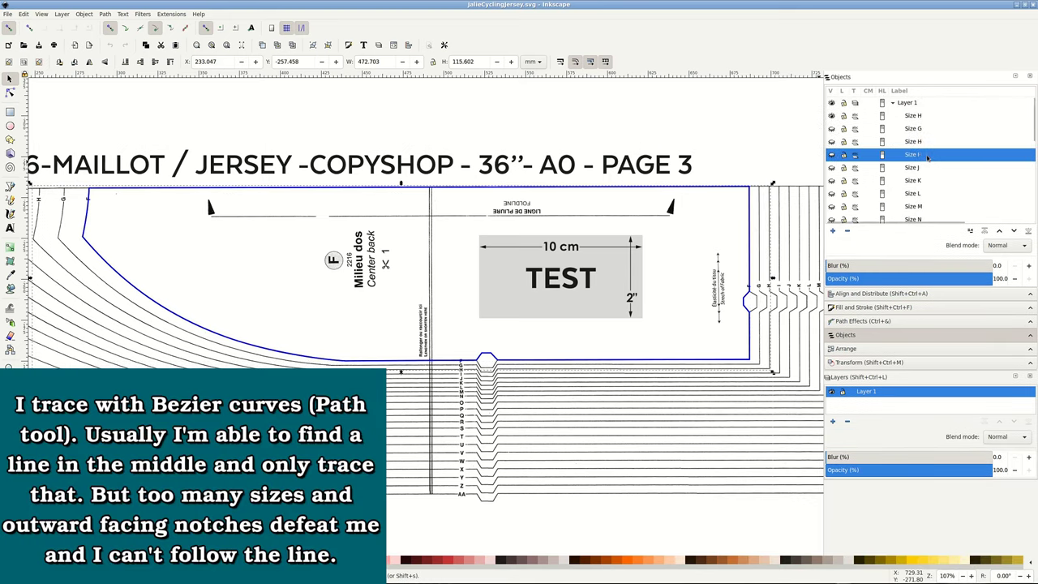
left_click(831, 154)
left_click(831, 154)
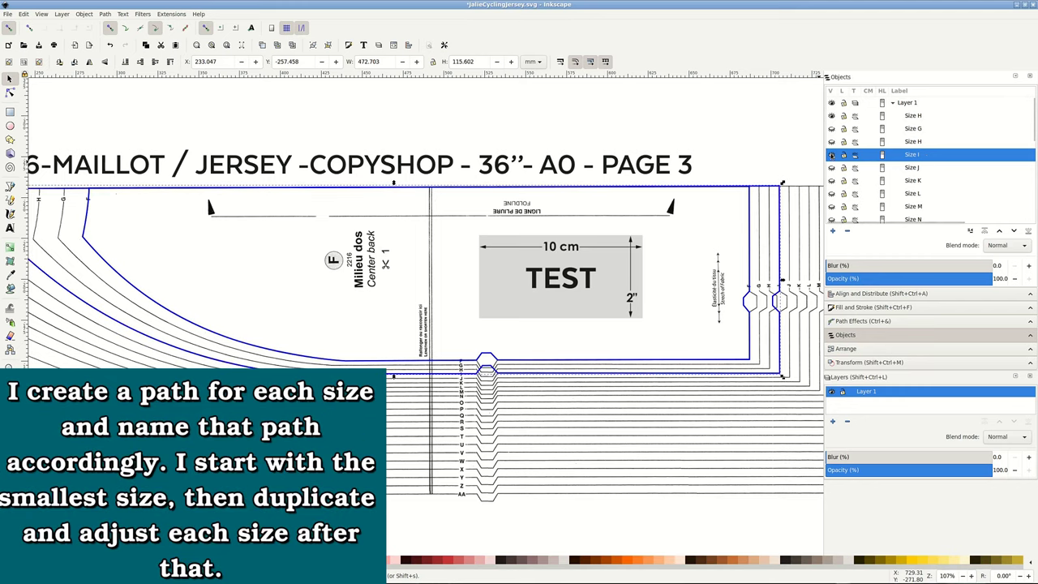
left_click(831, 116)
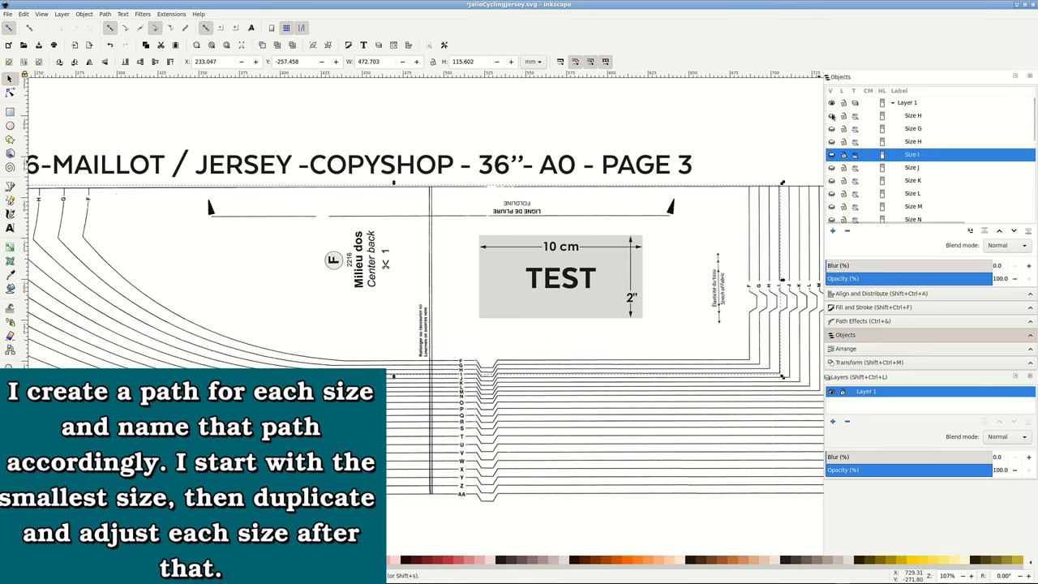
Step: Move down the page to the Side back piece and select the scanned pattern group
scroll(945, 177, "down", 3)
scroll(945, 176, "down", 3)
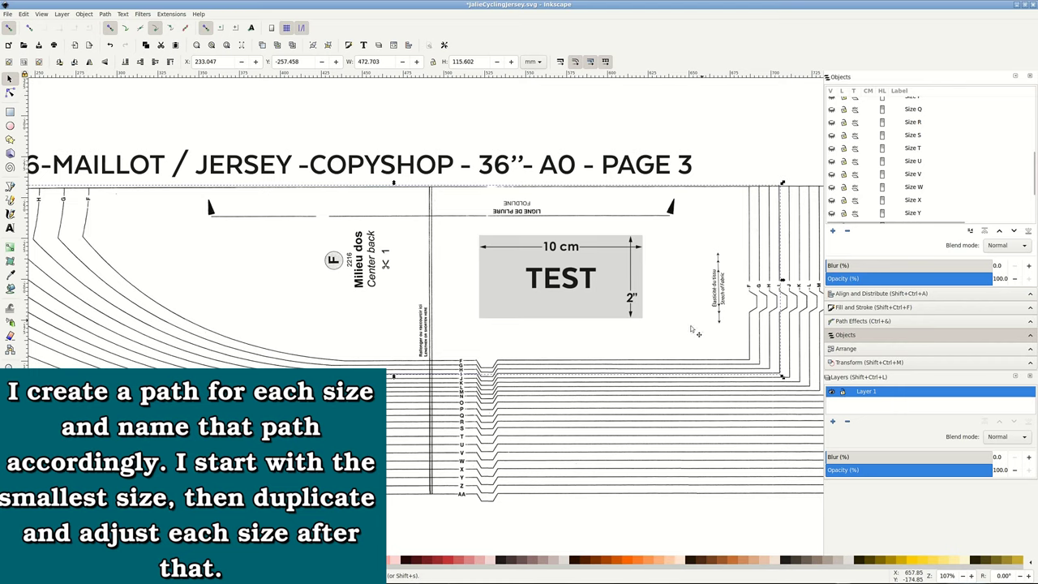
scroll(689, 329, "down", 2)
scroll(637, 357, "down", 1, "ctrl")
scroll(636, 357, "down", 1)
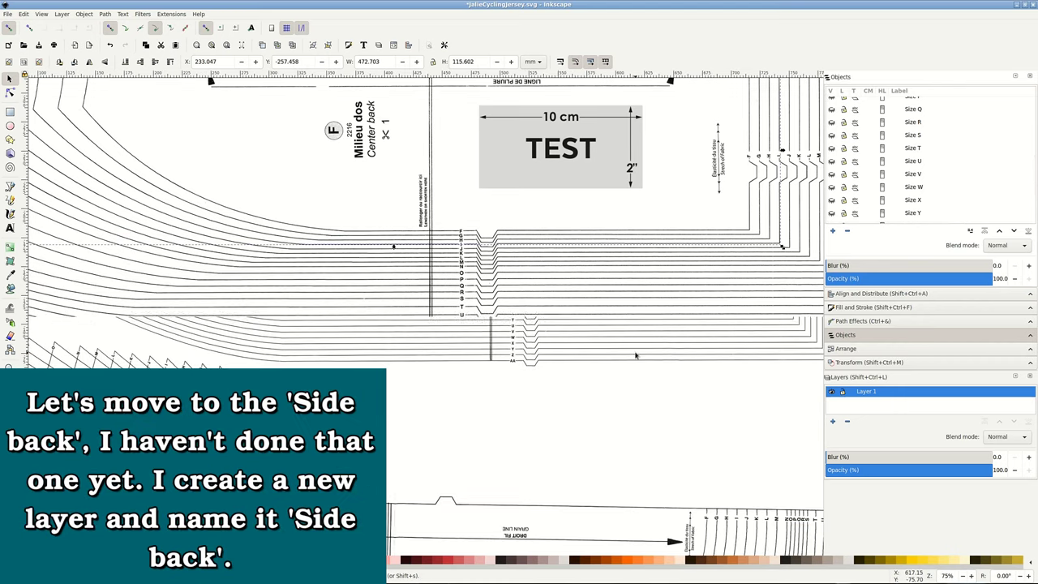
scroll(636, 355, "up", 2)
scroll(636, 355, "down", 1)
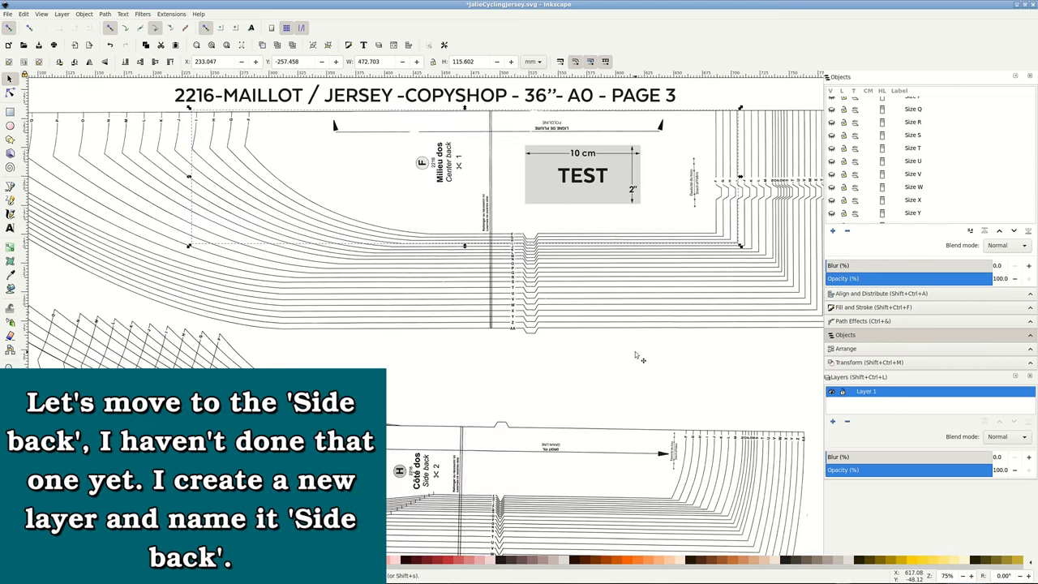
scroll(636, 355, "down", 1)
scroll(636, 355, "down", 1)
scroll(635, 355, "down", 1)
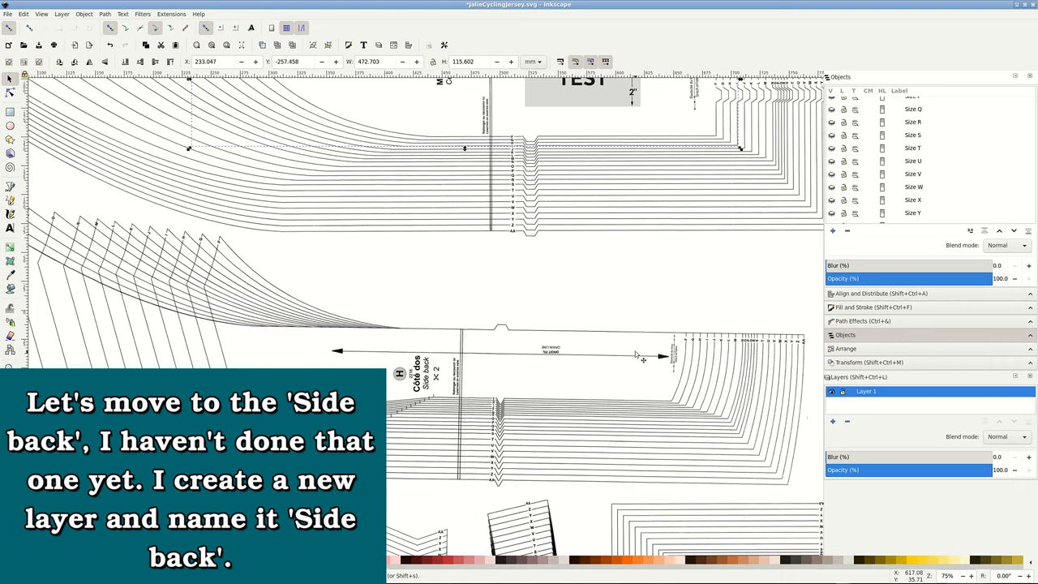
scroll(638, 357, "down", 1)
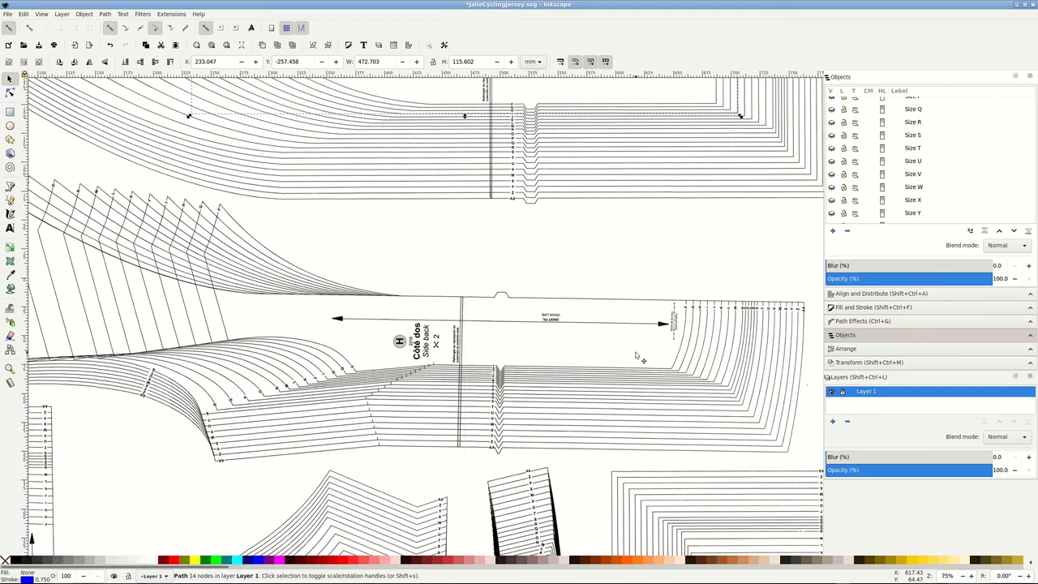
left_click(673, 365)
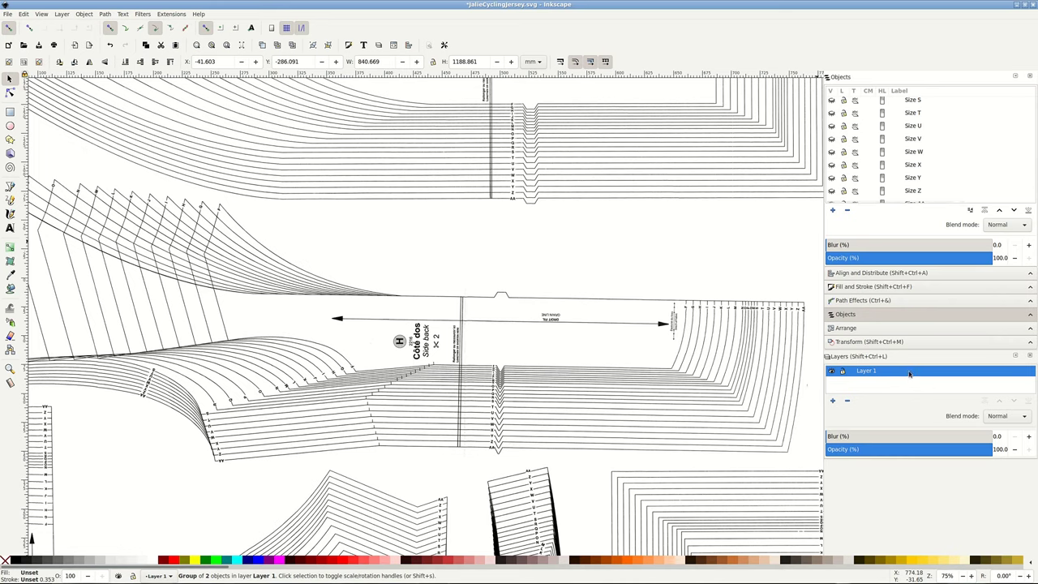
Step: Add a layer named 'Side back' above Layer 1 and switch to the Pen (Bezier) tool
left_click(65, 14)
left_click(73, 24)
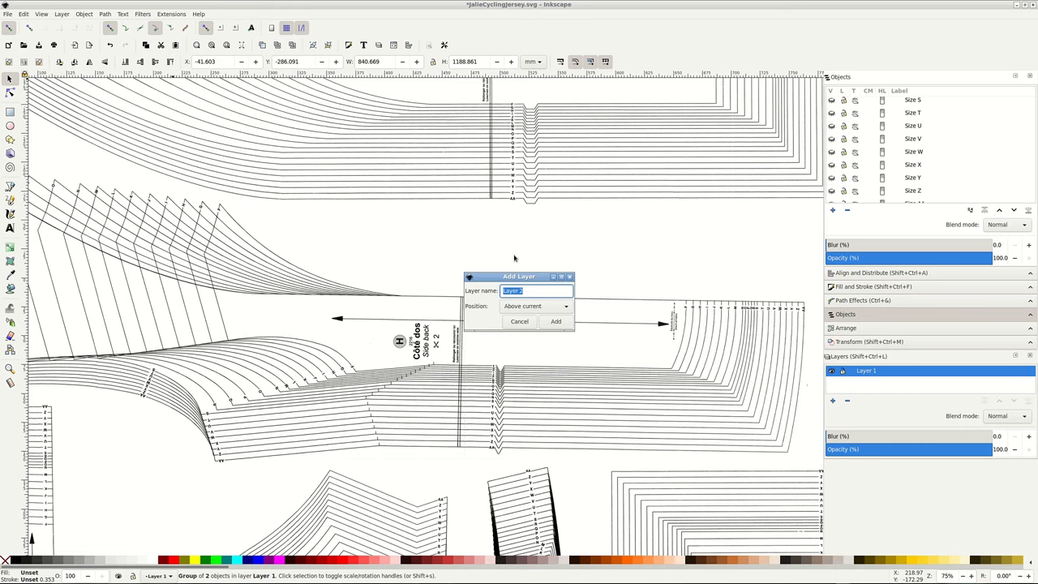
type("S")
left_click(556, 321)
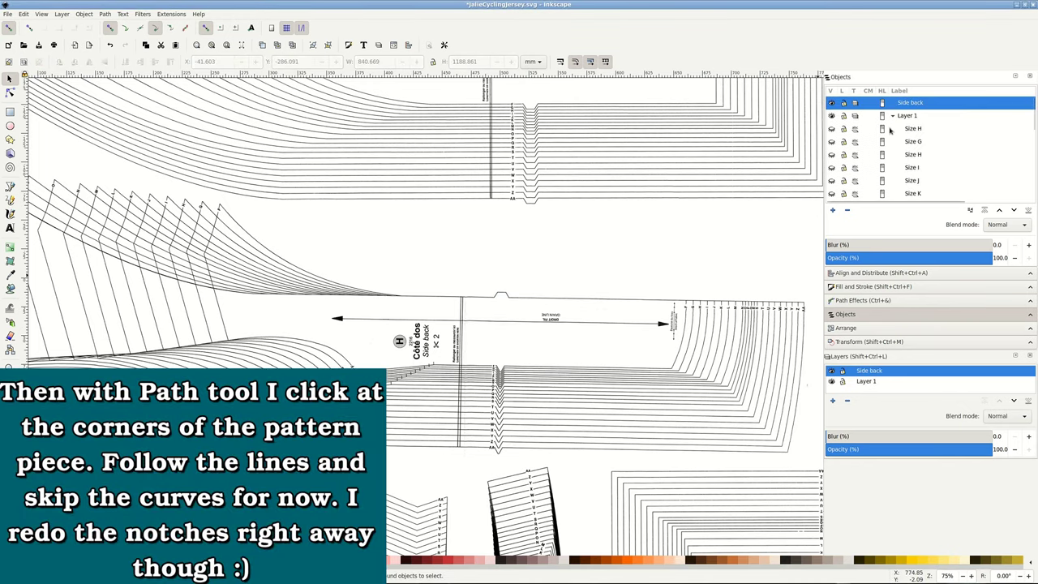
left_click(15, 188)
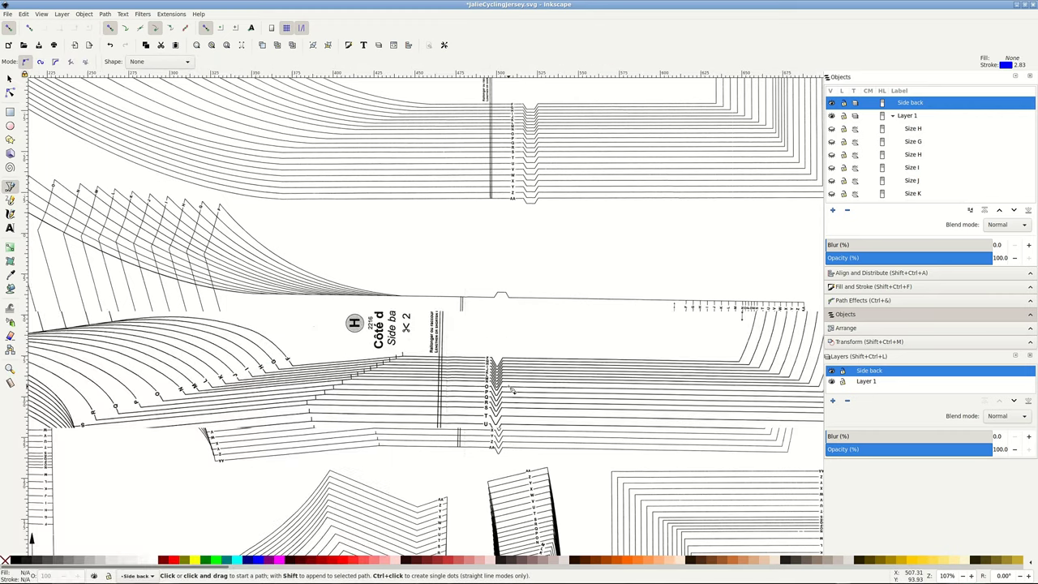
Step: Zoom in on the Side back top edge and place the first node at the size F line
scroll(511, 390, "up", 3, "ctrl")
scroll(511, 390, "up", 1, "ctrl")
scroll(510, 390, "up", 1, "ctrl")
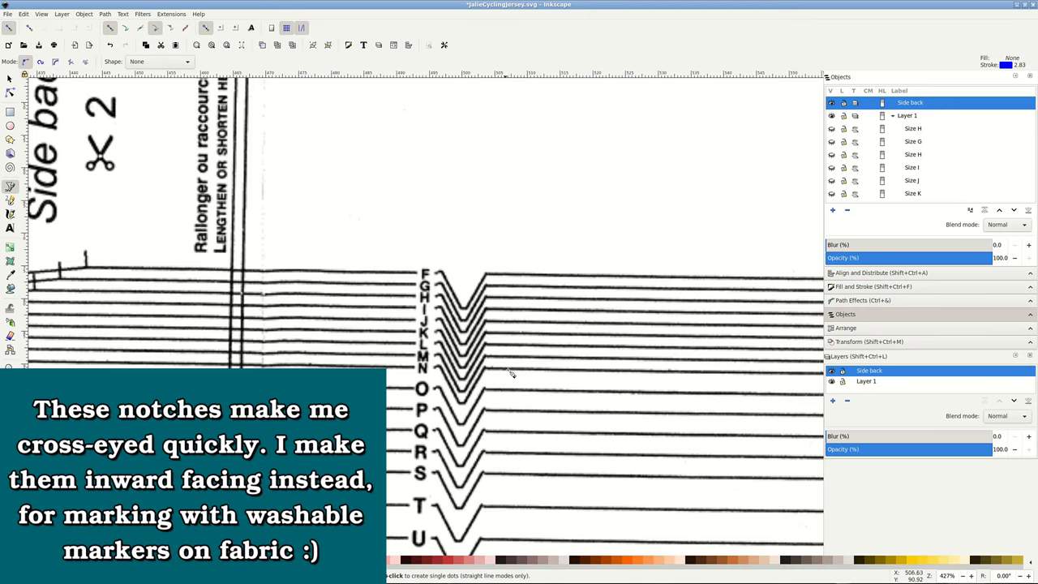
scroll(433, 382, "down", 1)
scroll(429, 382, "down", 1)
scroll(423, 381, "down", 1)
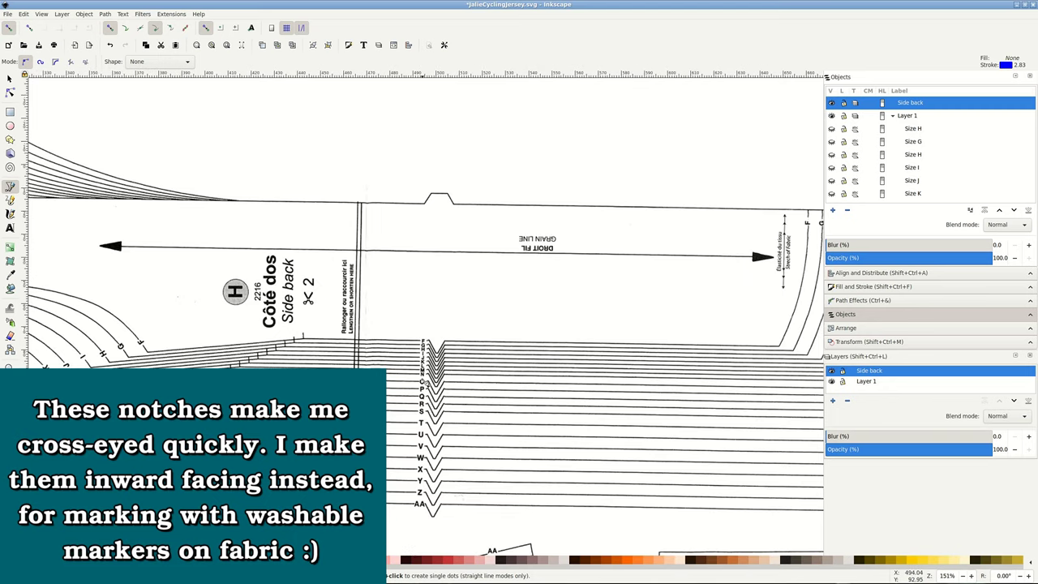
scroll(423, 386, "right", 1)
scroll(423, 386, "right", 1)
scroll(423, 386, "right", 2)
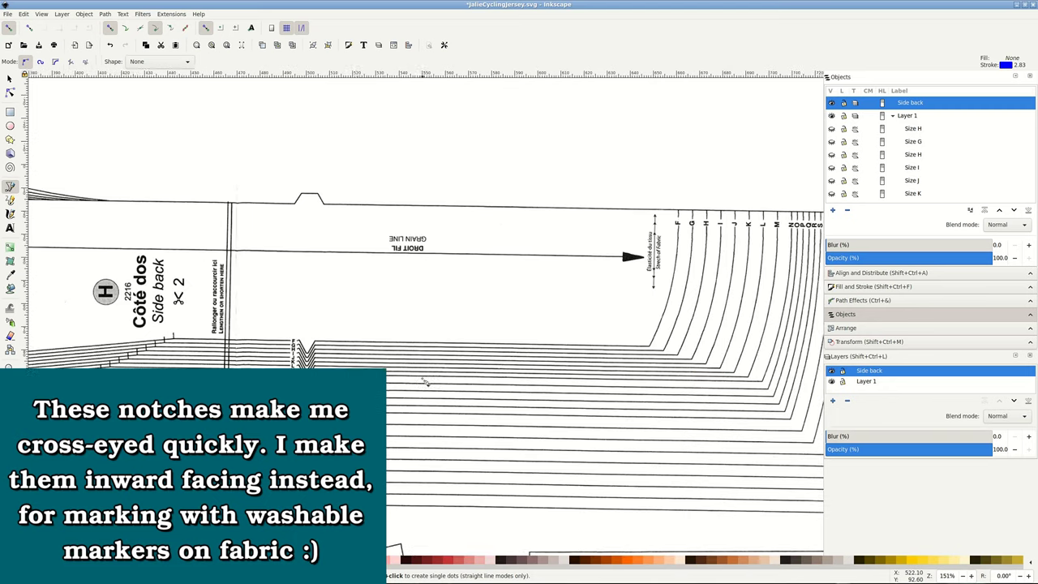
scroll(423, 386, "right", 2)
scroll(424, 386, "right", 2)
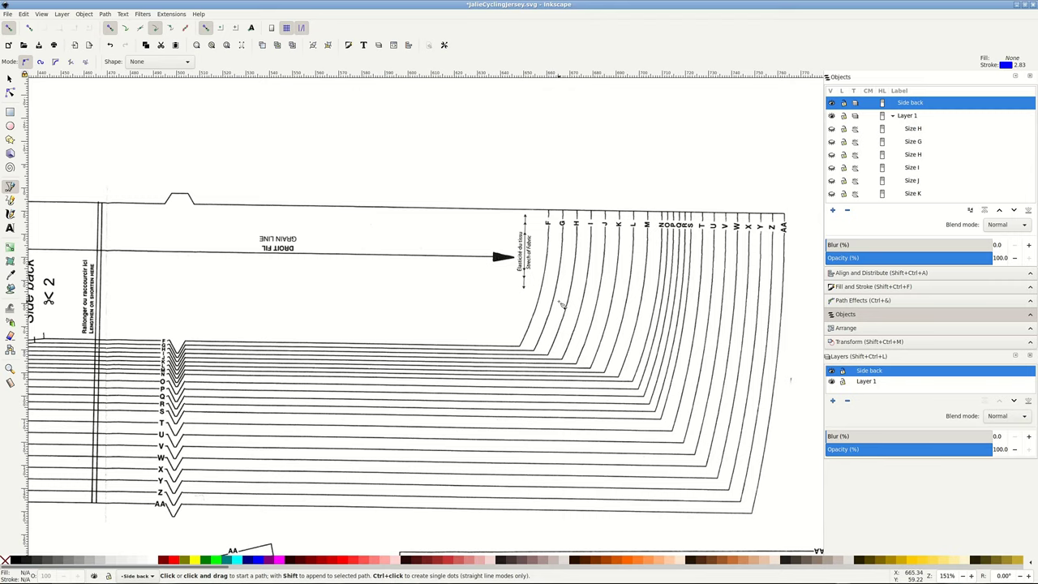
scroll(550, 225, "up", 2)
scroll(553, 221, "up", 1)
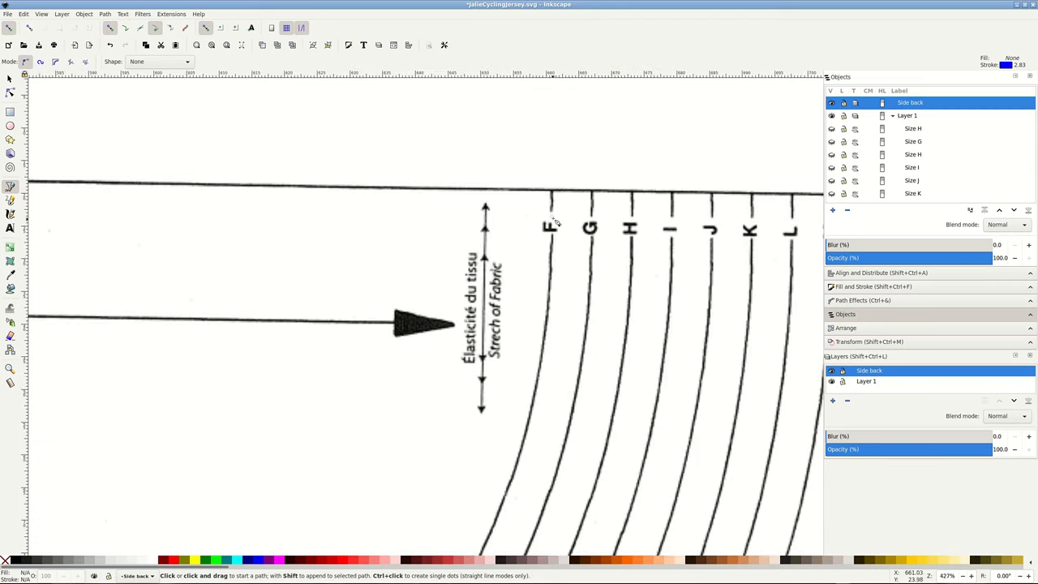
left_click(552, 191)
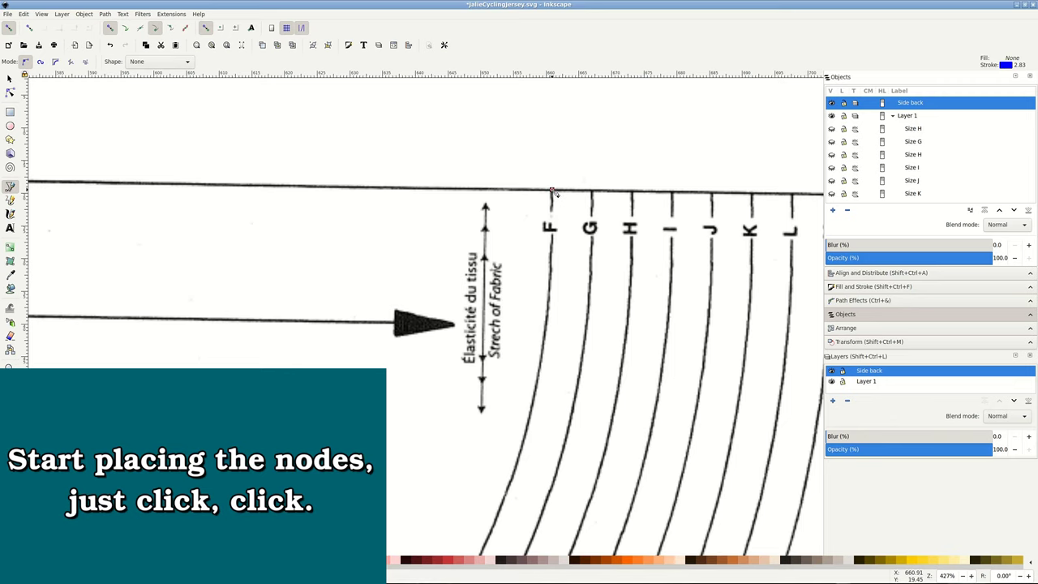
Step: Add a node further left along the top edge near the back notch
scroll(553, 192, "down", 3)
scroll(552, 191, "down", 1)
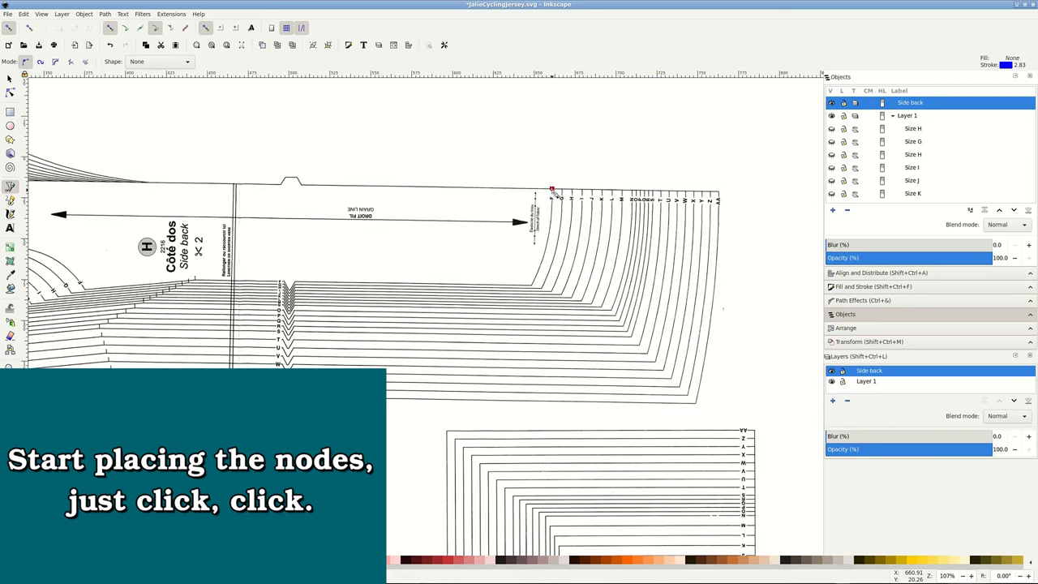
scroll(552, 191, "left", 1)
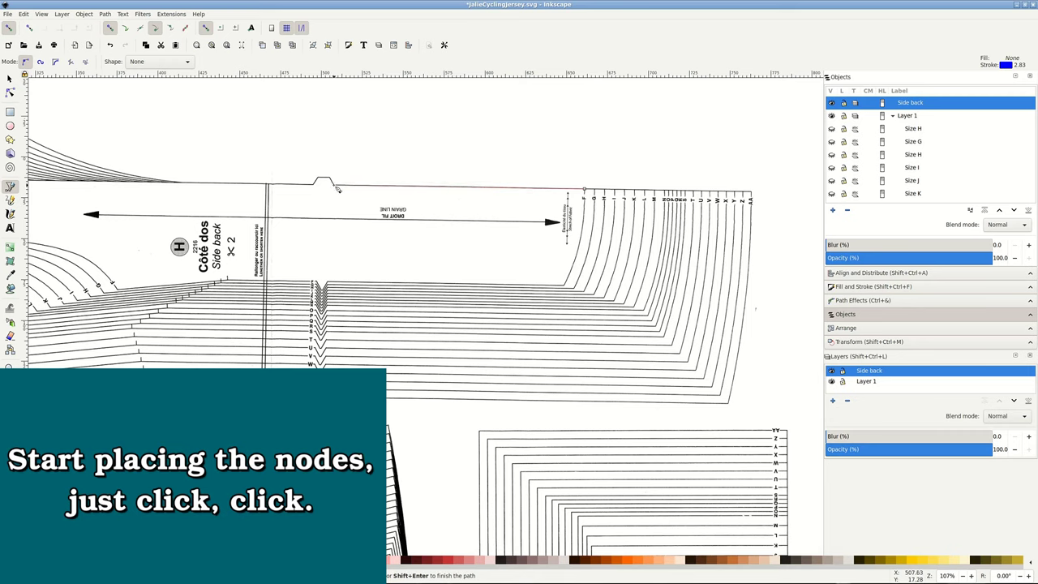
left_click(335, 188)
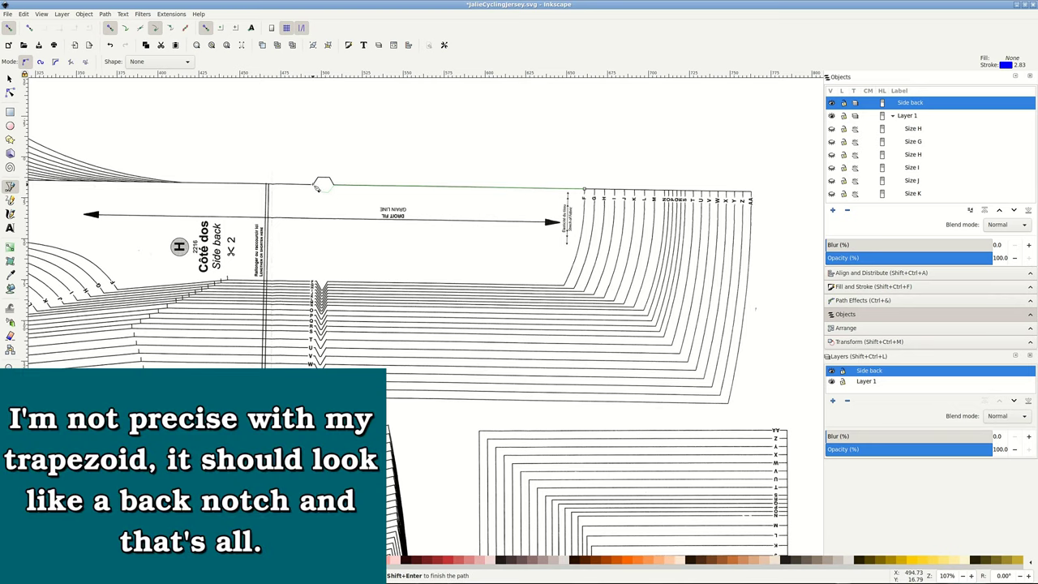
scroll(291, 195, "left", 2)
scroll(276, 199, "left", 2)
scroll(268, 201, "left", 1)
scroll(268, 202, "left", 1)
scroll(292, 210, "up", 1)
scroll(325, 243, "up", 2)
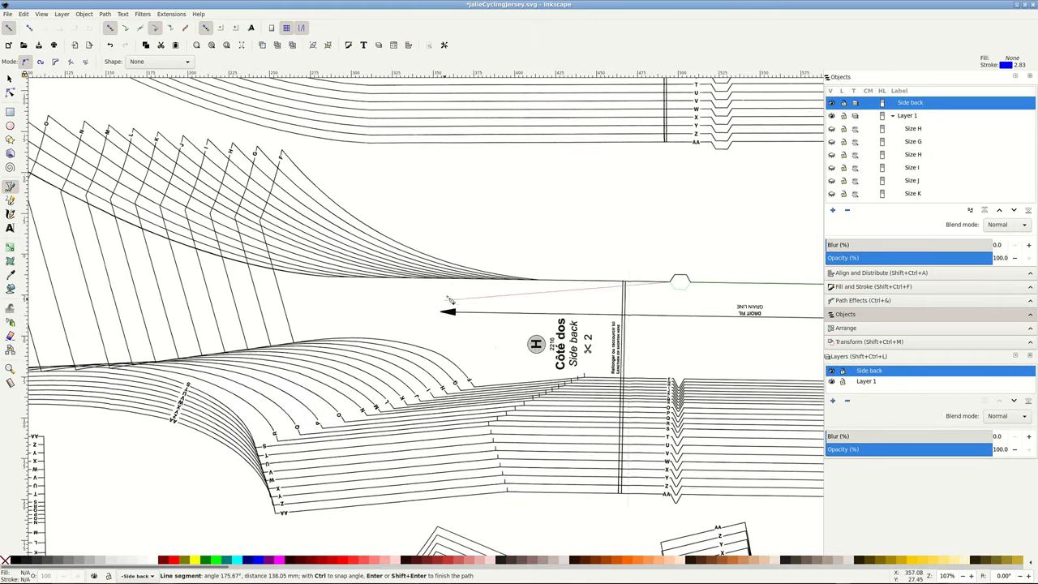
Step: Place outline nodes at the curve's end, the upper tip, down the side edge and the lower corner
left_click(536, 282)
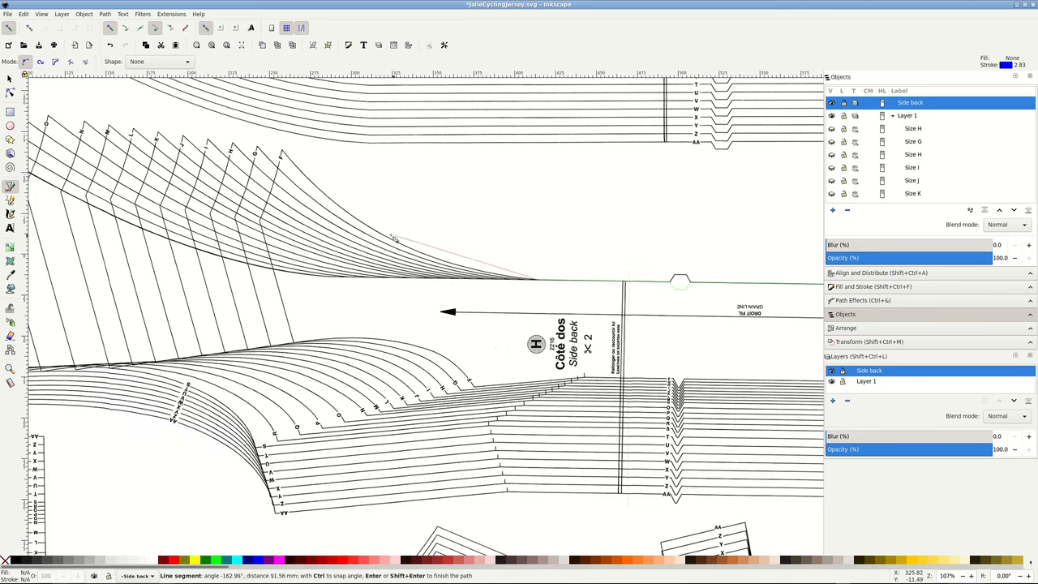
left_click(283, 153)
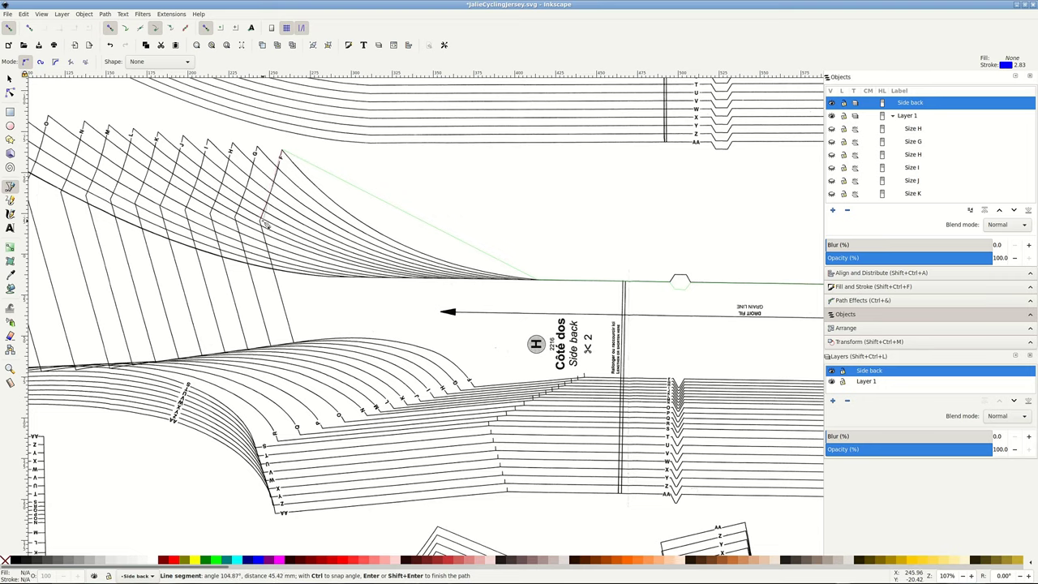
left_click(262, 225)
scroll(298, 346, "up", 2)
left_click(295, 345)
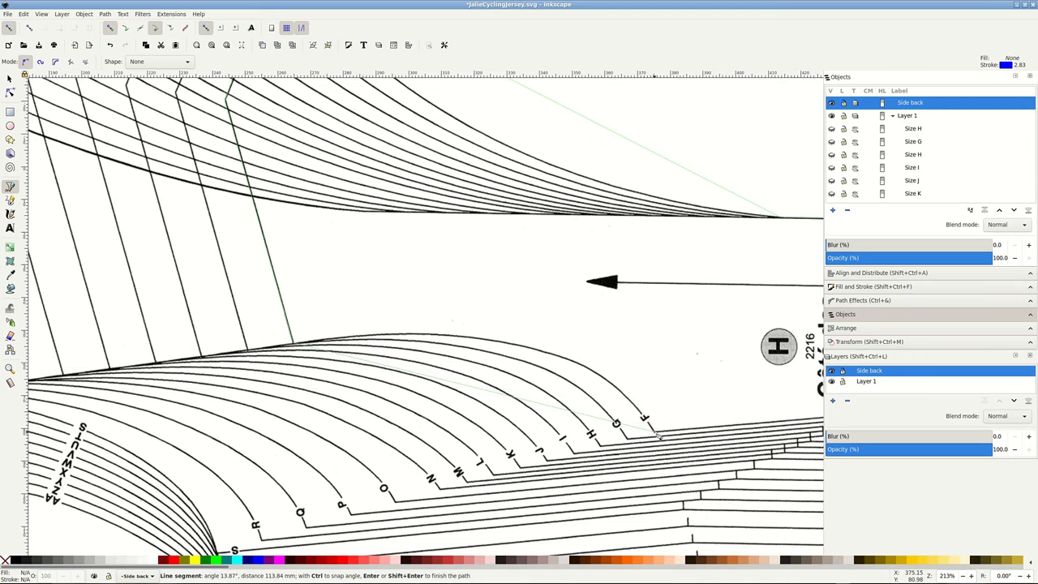
Step: Add nodes along the bottom edge, including the bottom-edge notch
left_click(657, 436)
scroll(655, 435, "right", 2)
scroll(652, 434, "right", 3)
scroll(649, 434, "right", 3)
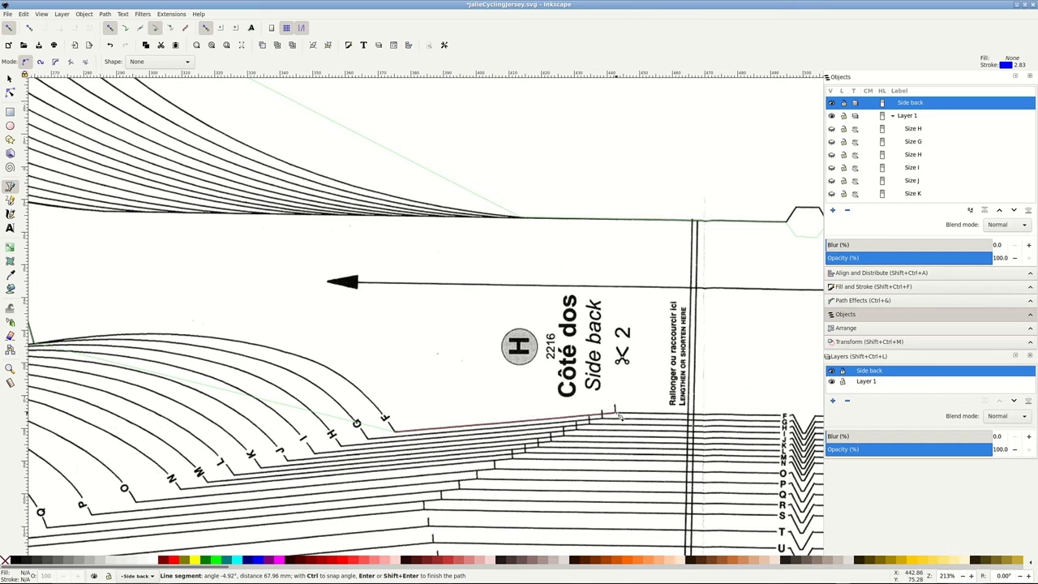
left_click(618, 415)
scroll(618, 415, "right", 2)
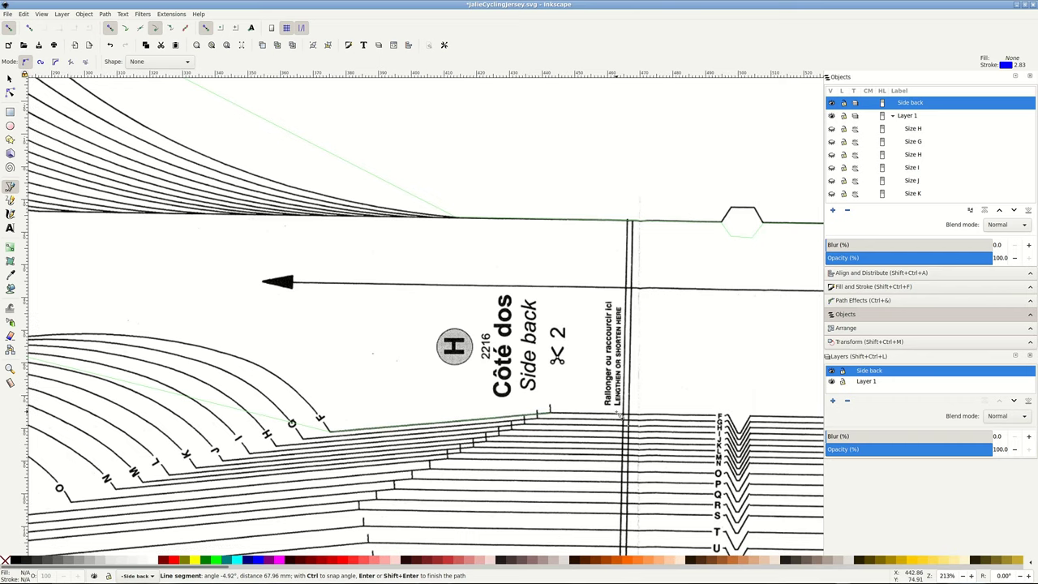
scroll(640, 418, "right", 2)
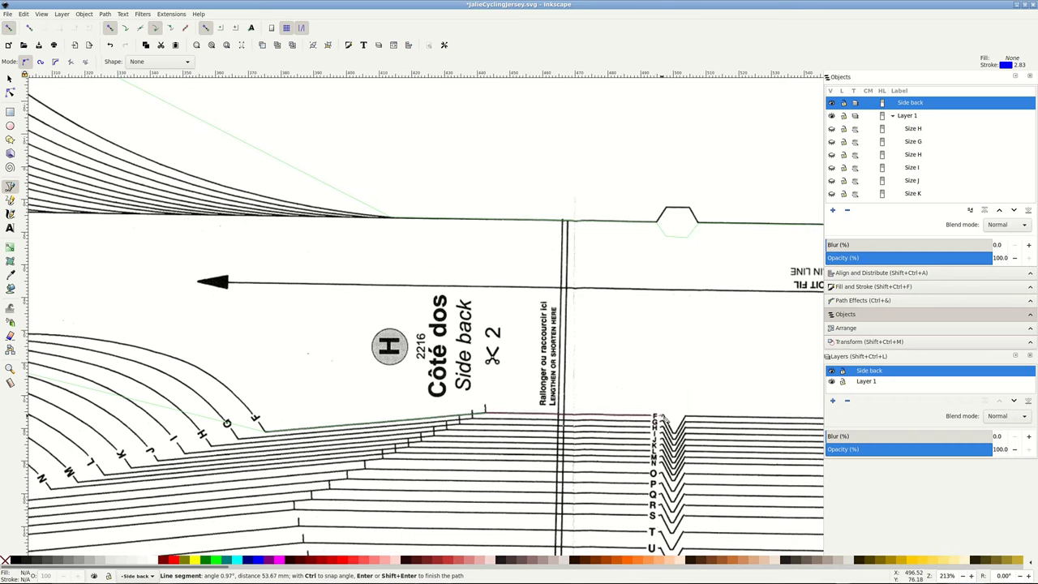
left_click(667, 416)
Step: Close the size F outline back at its starting node
scroll(685, 419, "right", 5)
scroll(685, 420, "right", 5)
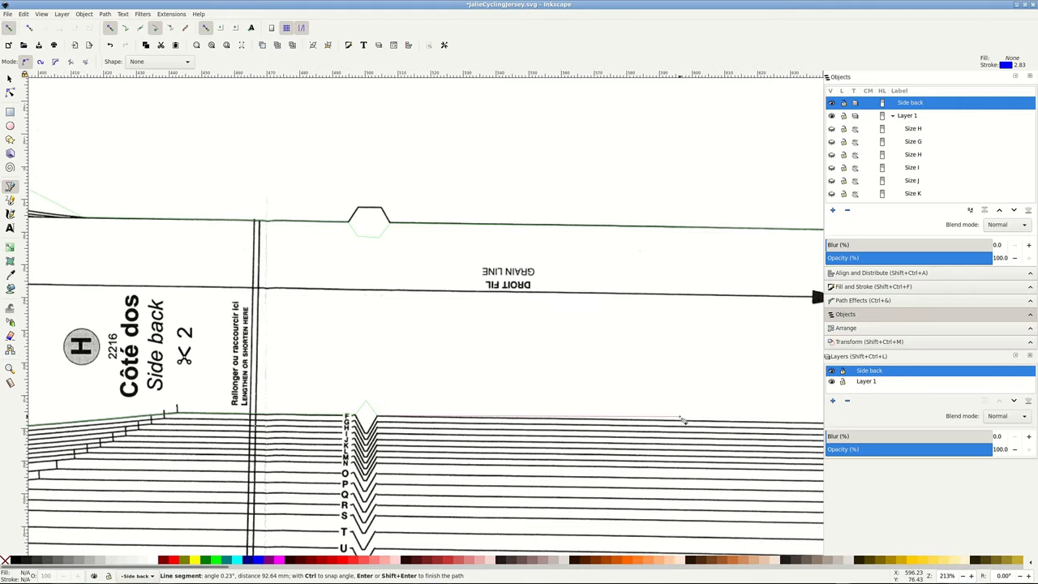
scroll(683, 420, "down", 2)
scroll(765, 430, "up", 1)
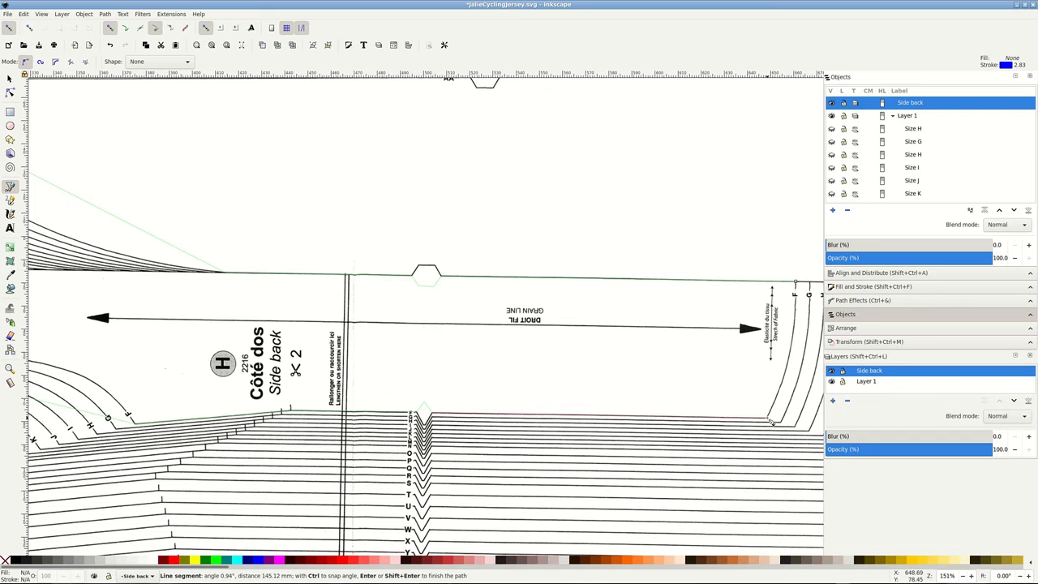
scroll(771, 421, "right", 2)
scroll(771, 421, "right", 4)
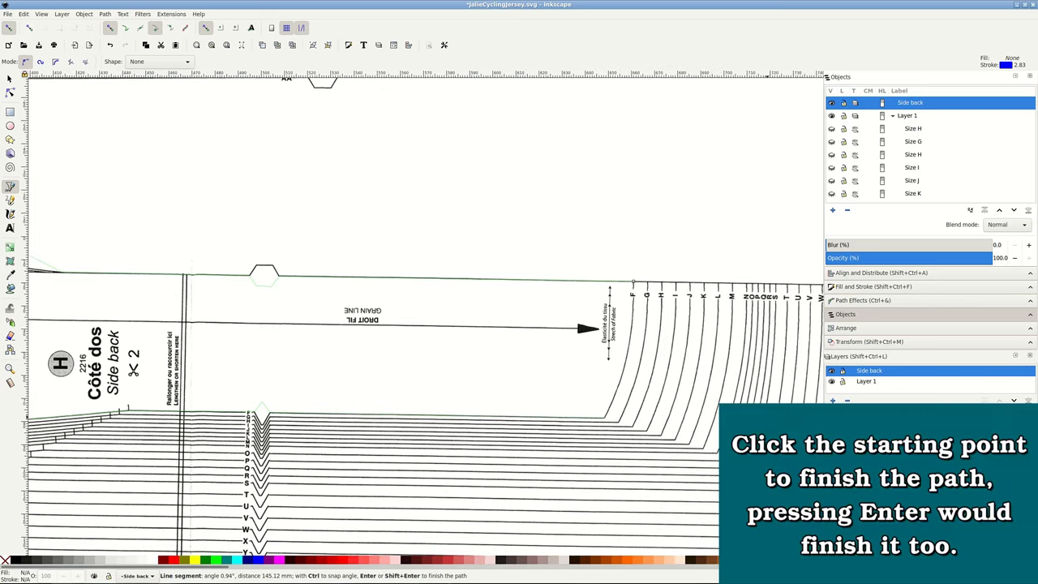
left_click(633, 283)
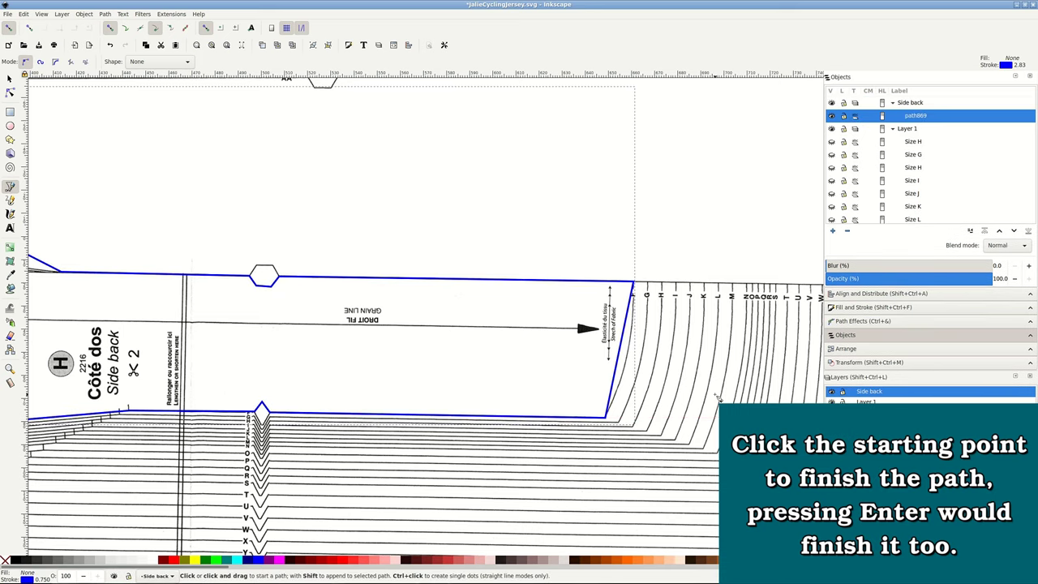
Step: With the Node tool, bow the right edge outward and align the notch corner with the printed line
left_click(10, 92)
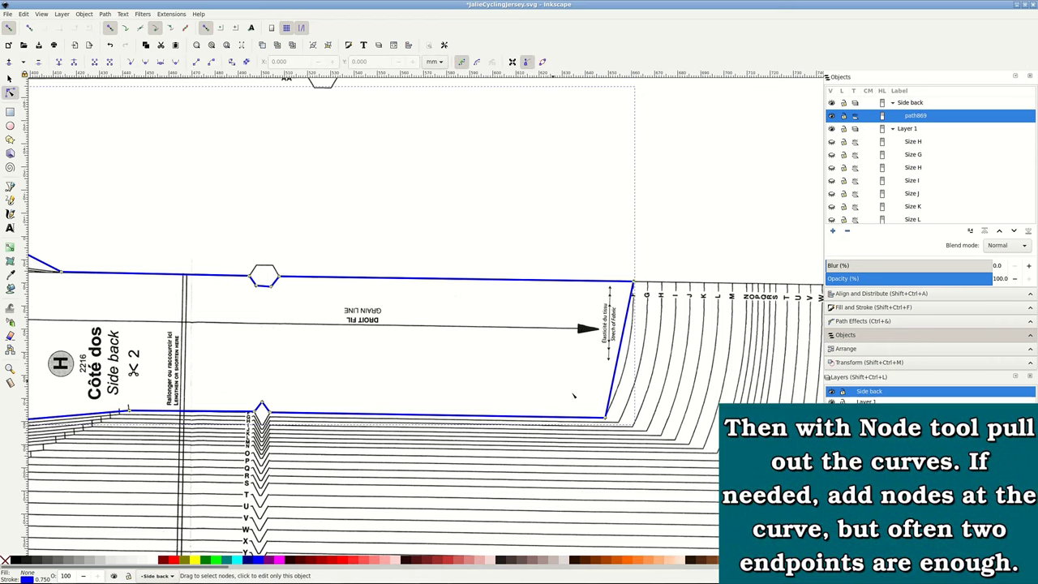
left_click_drag(628, 354, 635, 363)
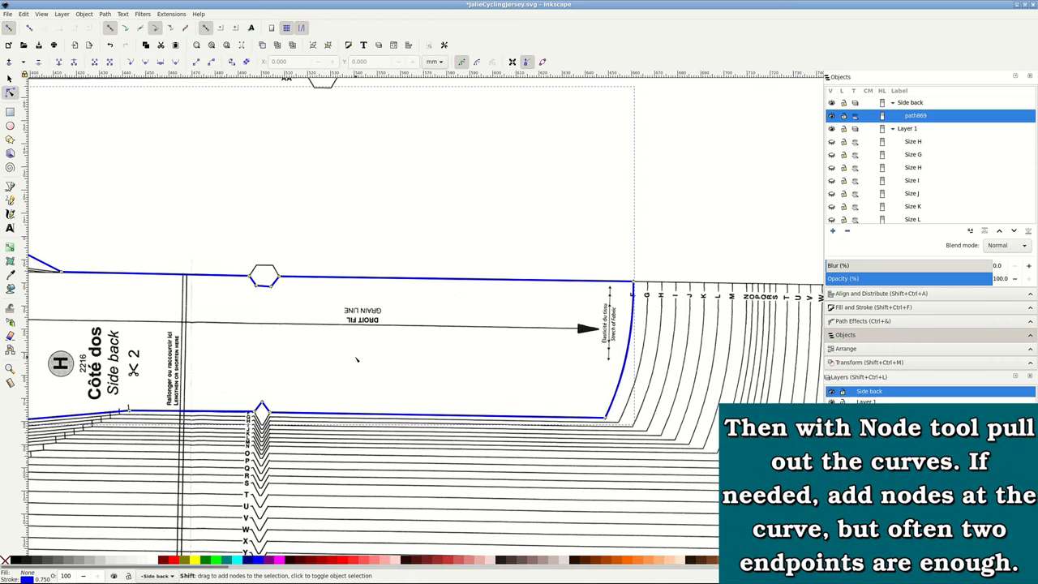
scroll(308, 381, "left", 5)
scroll(307, 381, "left", 4)
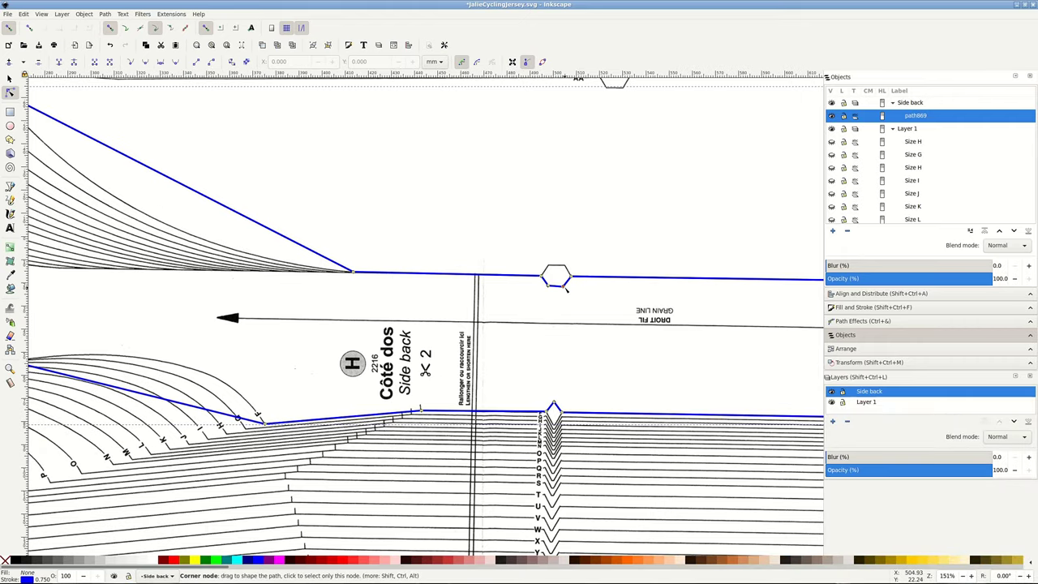
scroll(561, 273, "up", 1)
scroll(561, 273, "up", 3)
left_click_drag(562, 266, 566, 260)
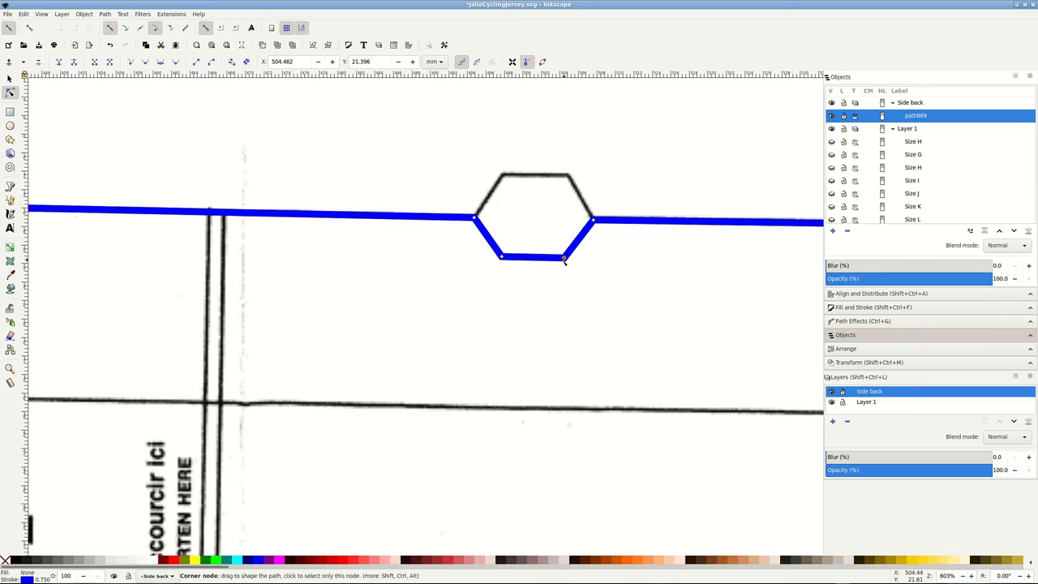
scroll(384, 315, "down", 4)
scroll(274, 335, "left", 5)
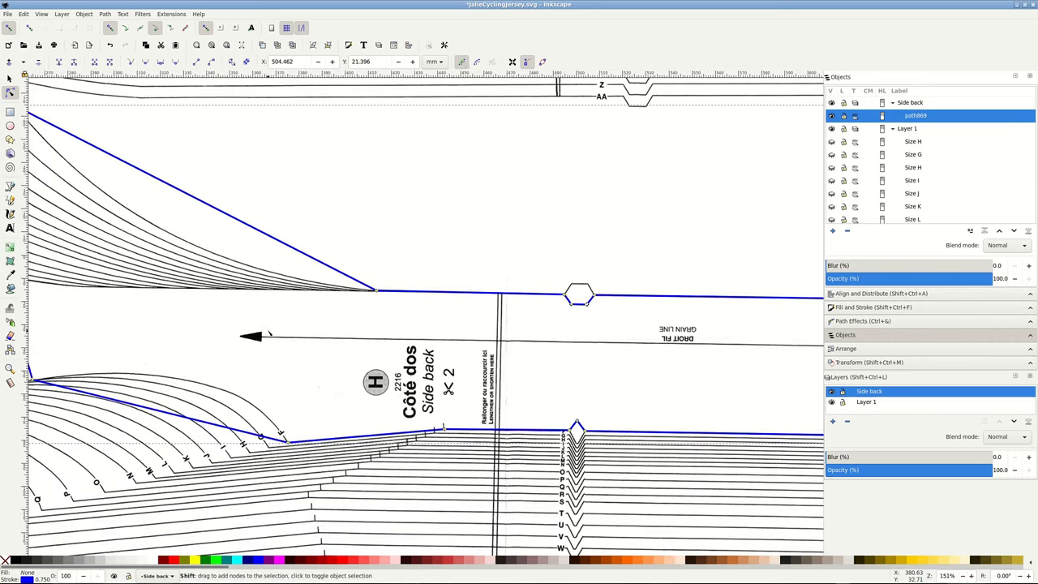
scroll(263, 331, "left", 4)
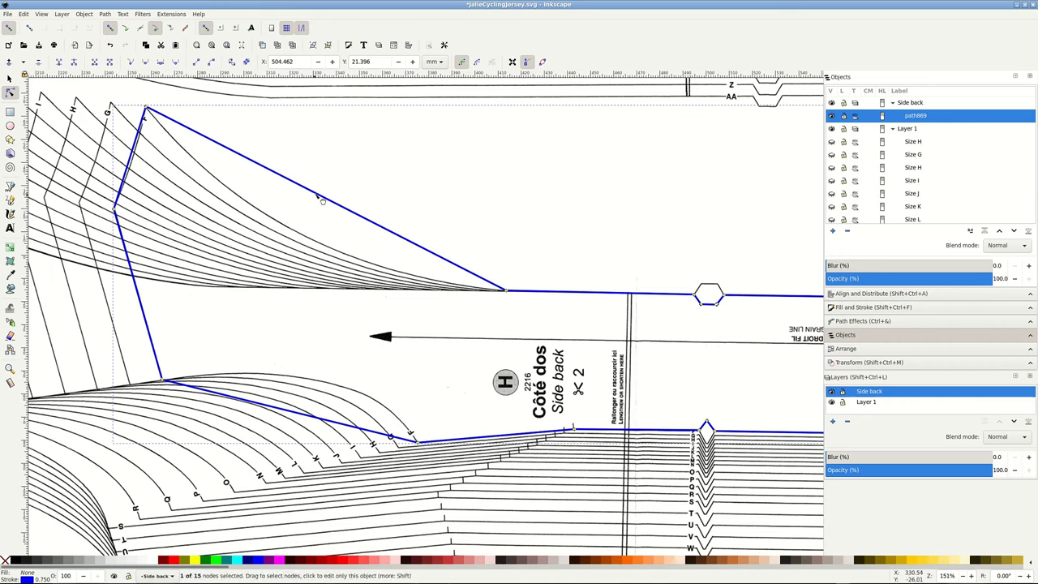
Step: Curve the upper edge concavely, adding a node placed on the printed F line
left_click_drag(319, 198, 301, 232)
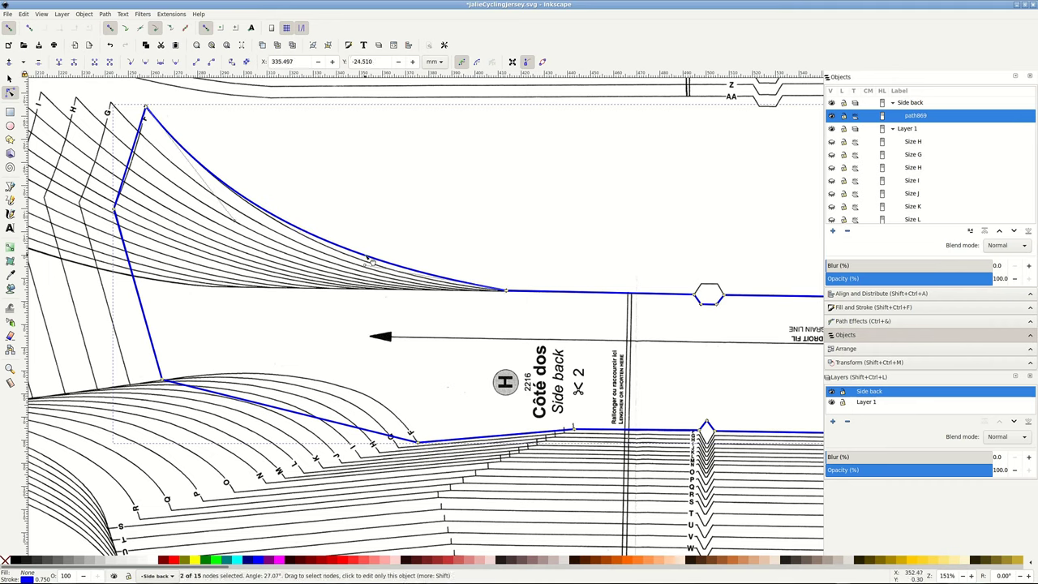
double_click(367, 261)
mouse_move(367, 261)
left_mouse_down()
mouse_move(381, 268)
mouse_move(354, 258)
left_mouse_up()
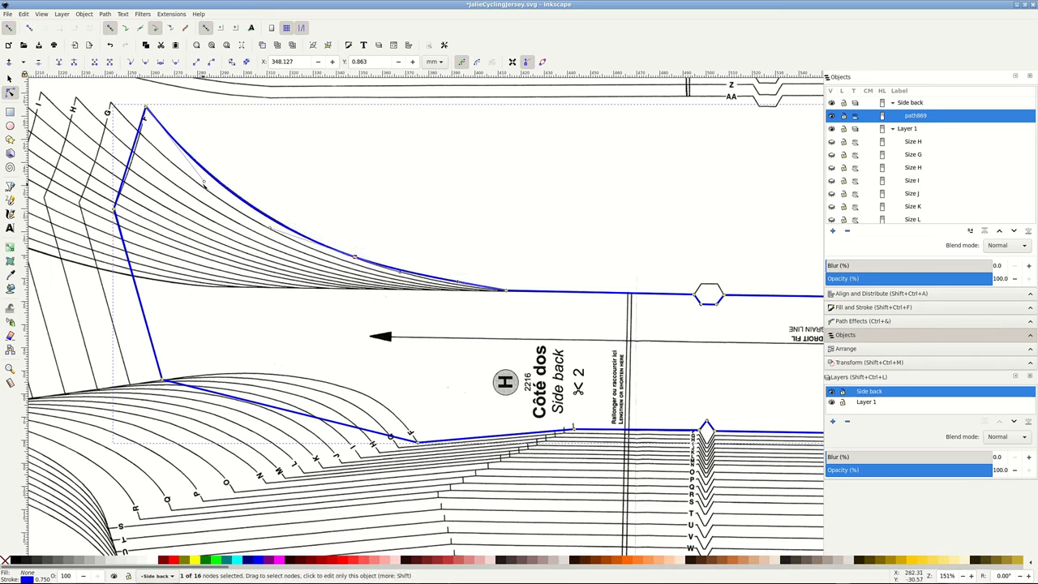
left_click_drag(207, 188, 214, 185)
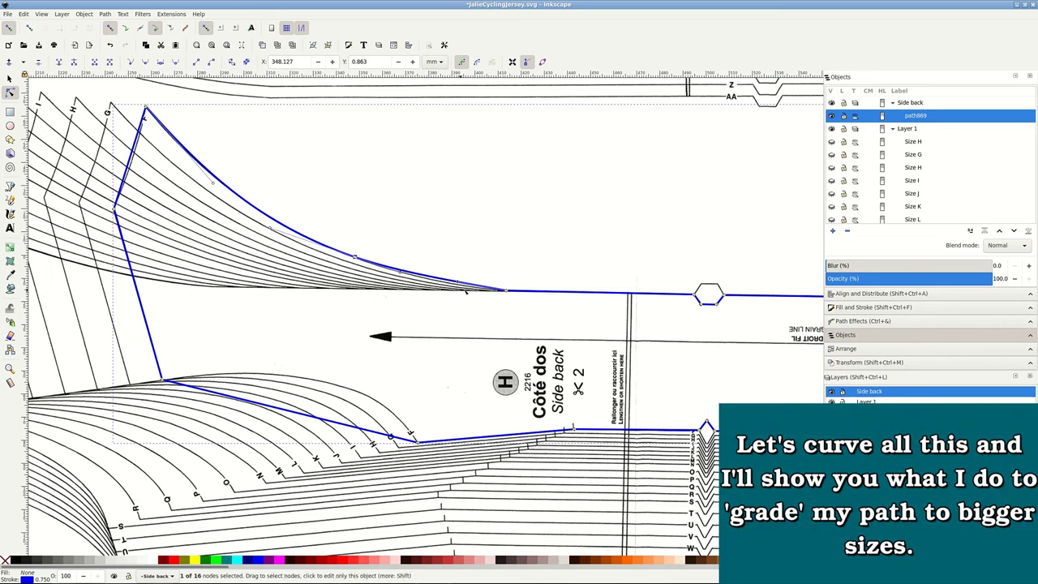
left_click_drag(459, 283, 438, 283)
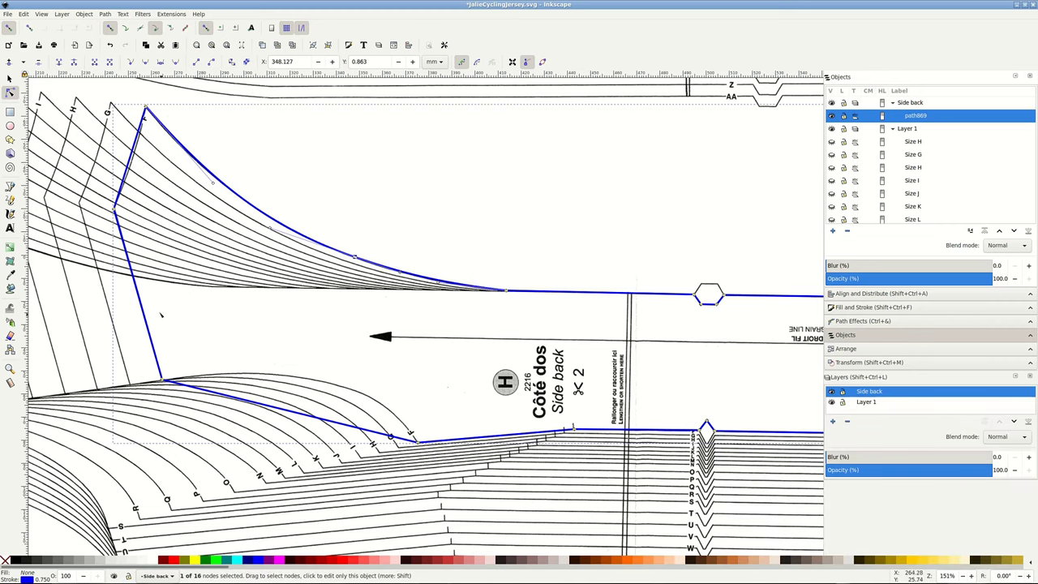
Step: Bend the upper-left edge into a curve and reshape the adjoining curve along the F line
scroll(161, 315, "up", 3, "ctrl")
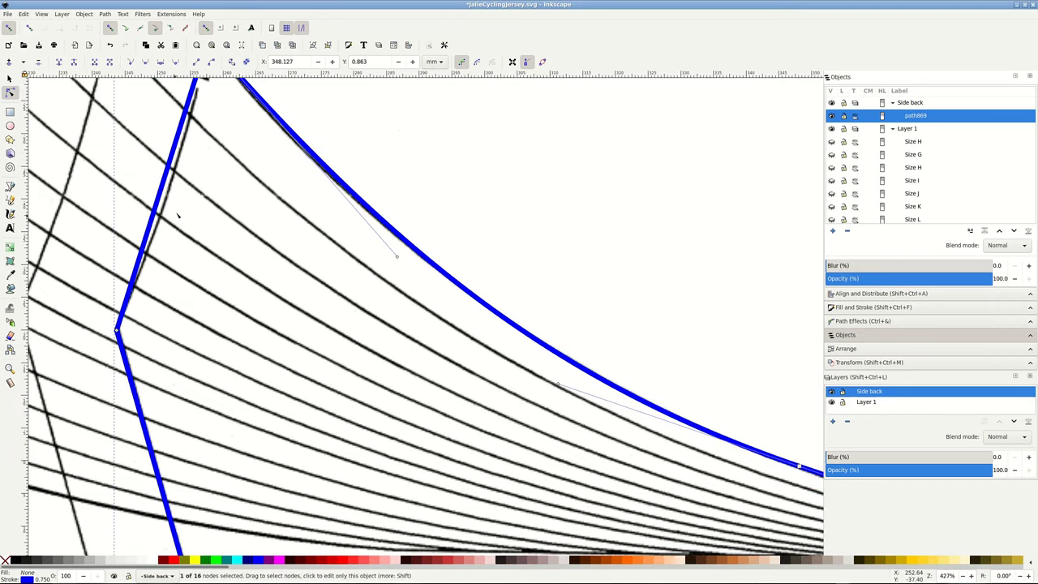
left_click_drag(170, 193, 182, 205)
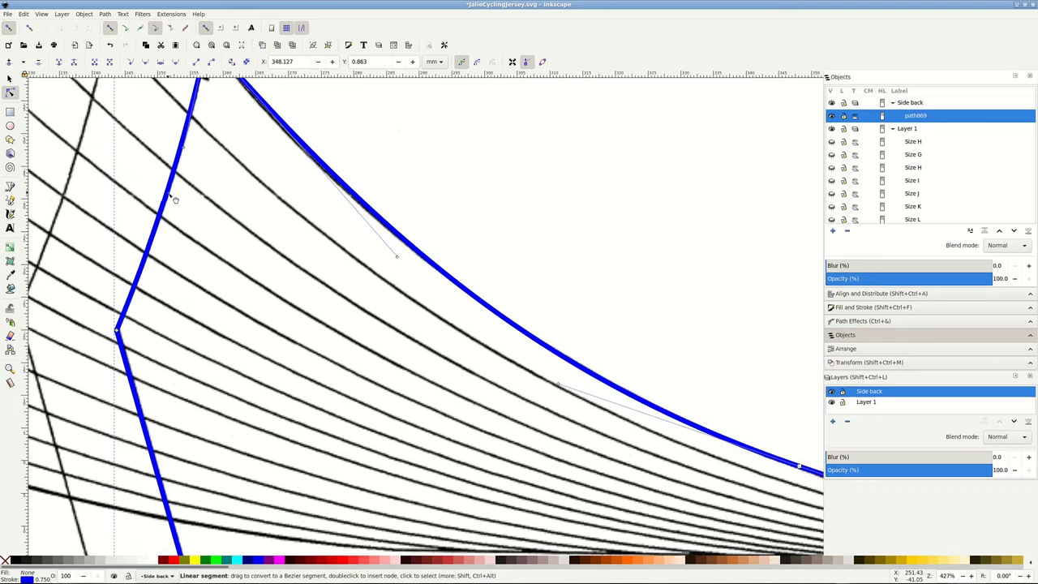
scroll(181, 205, "up", 2)
scroll(243, 227, "down", 1)
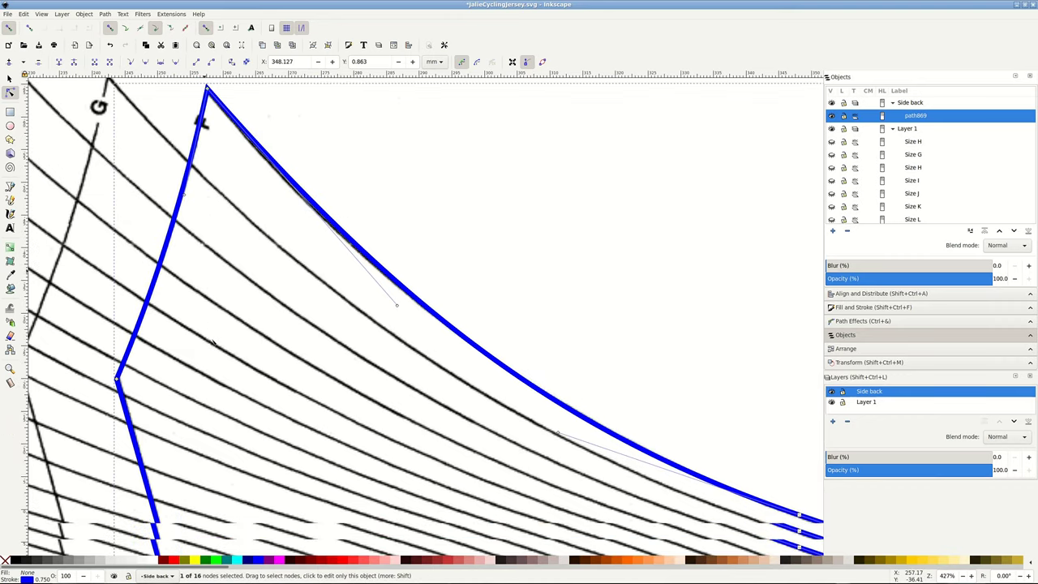
scroll(276, 235, "down", 6)
scroll(344, 251, "up", 5)
scroll(344, 251, "up", 2)
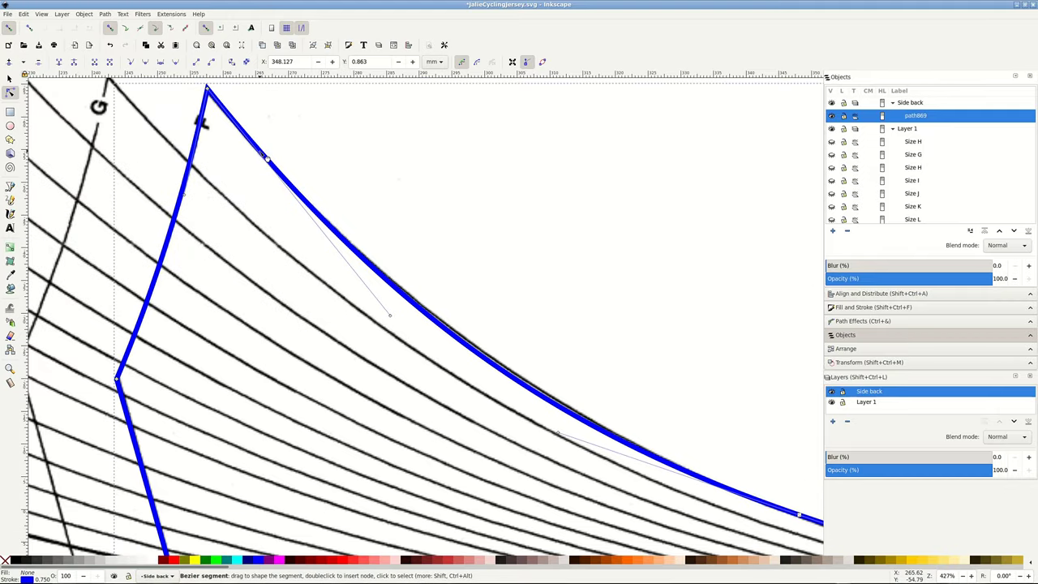
left_click_drag(471, 349, 462, 339)
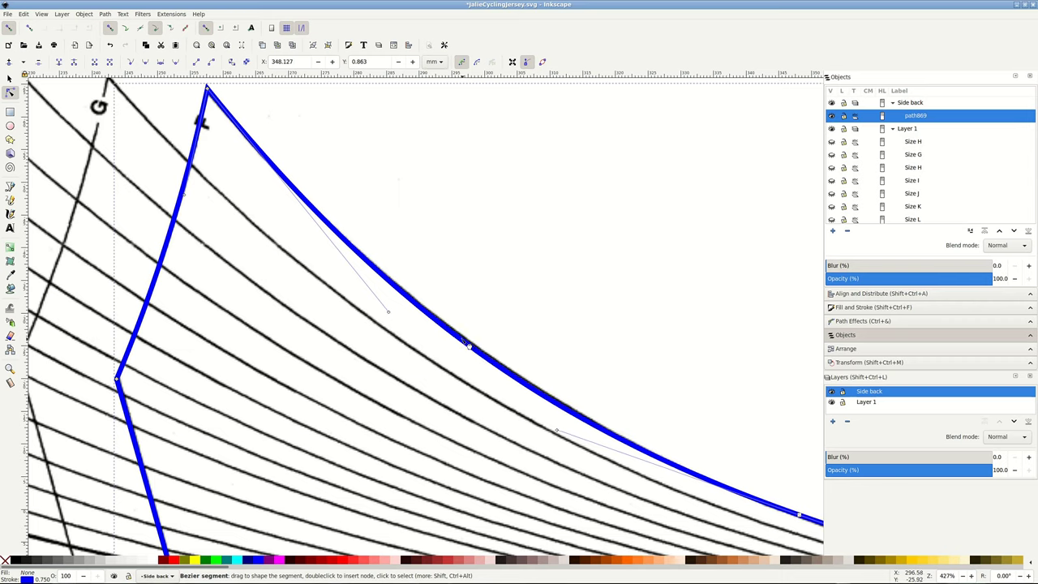
left_click(460, 339)
Step: Nudge a curve node onto the F line and round the straight lower edge to match the pattern
scroll(778, 496, "down", 2, "ctrl")
scroll(776, 497, "down", 2, "ctrl")
scroll(770, 502, "right", 2)
scroll(734, 508, "up", 3, "ctrl")
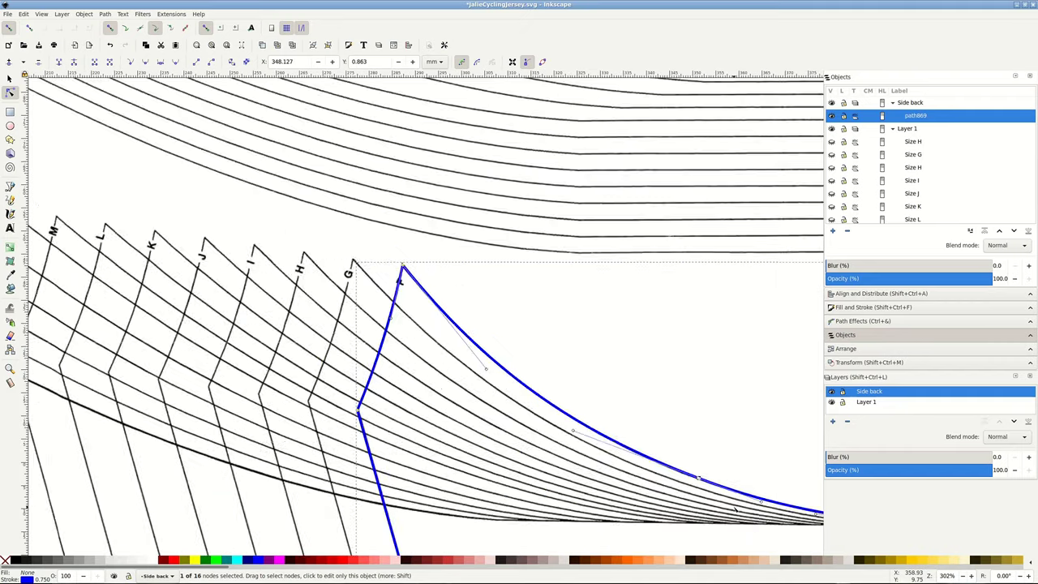
scroll(734, 509, "up", 1, "ctrl")
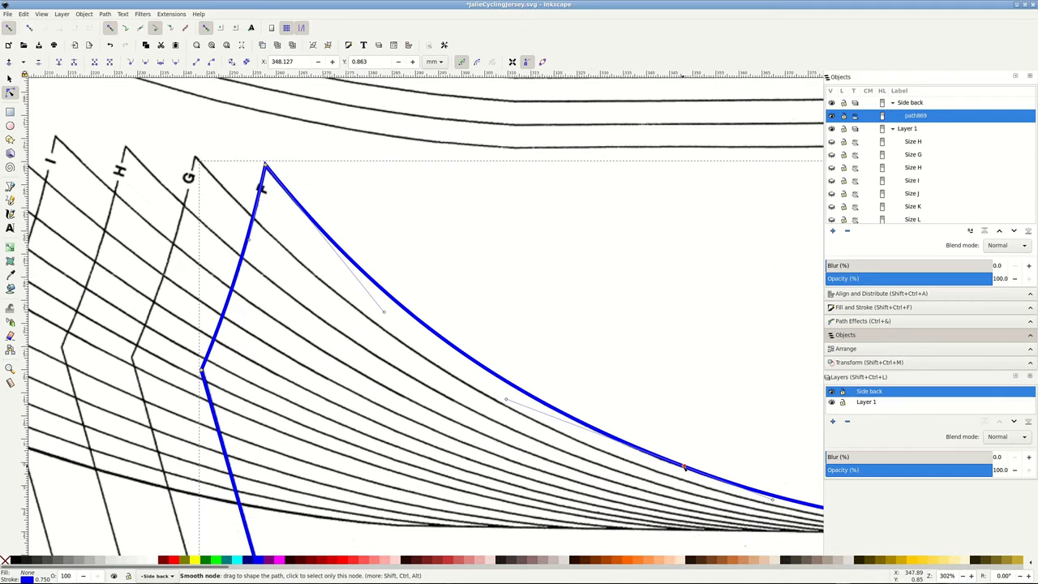
left_click_drag(683, 468, 682, 470)
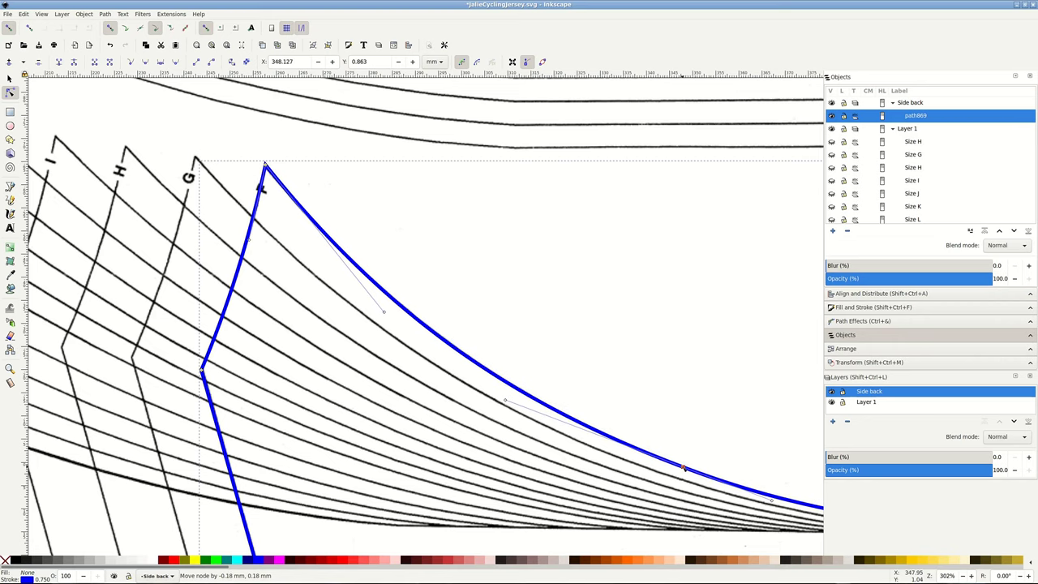
scroll(289, 407, "down", 1, "ctrl")
scroll(289, 408, "down", 2)
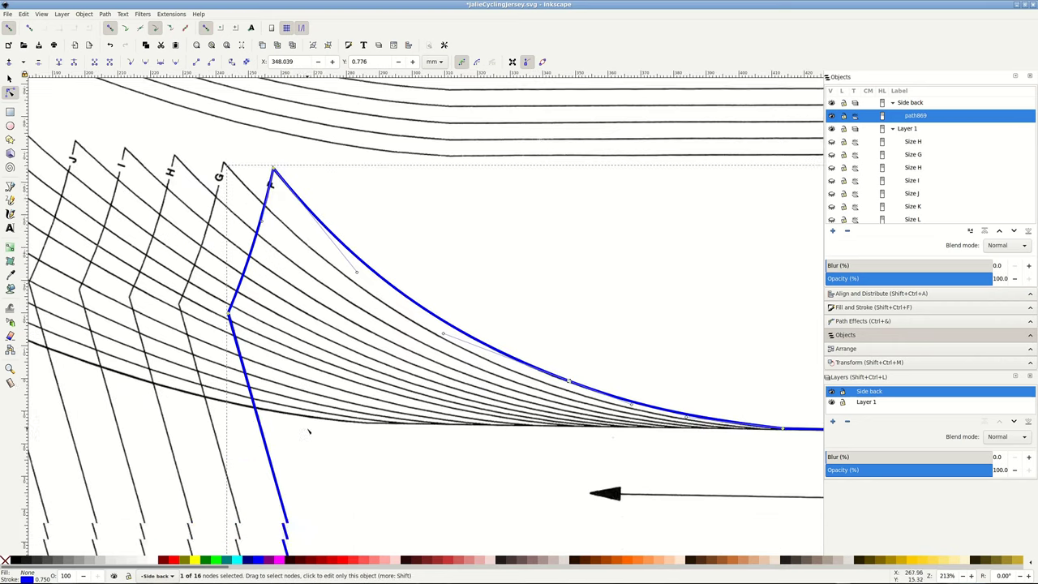
scroll(311, 430, "down", 3)
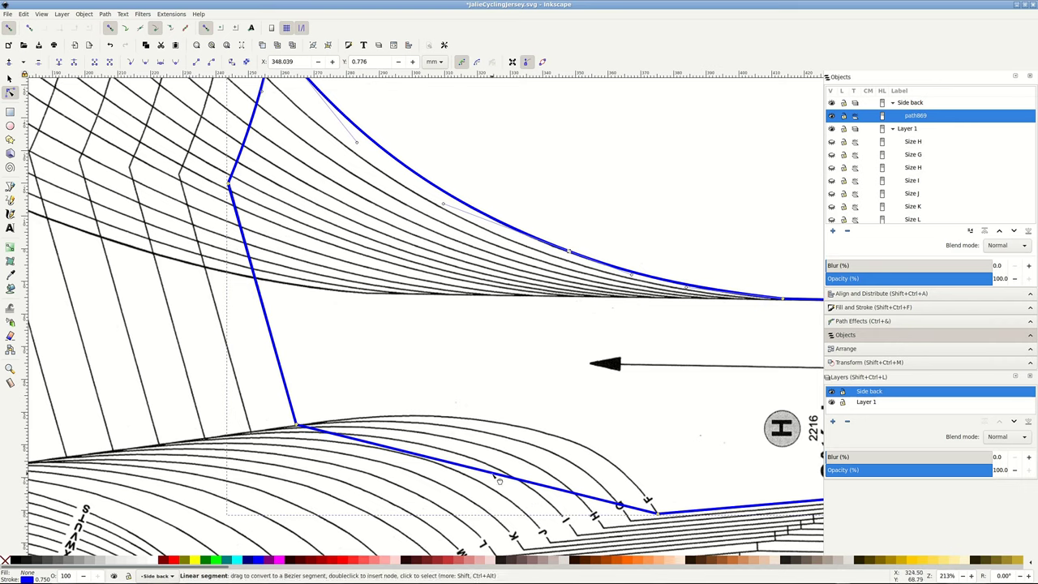
left_click_drag(498, 475, 530, 436)
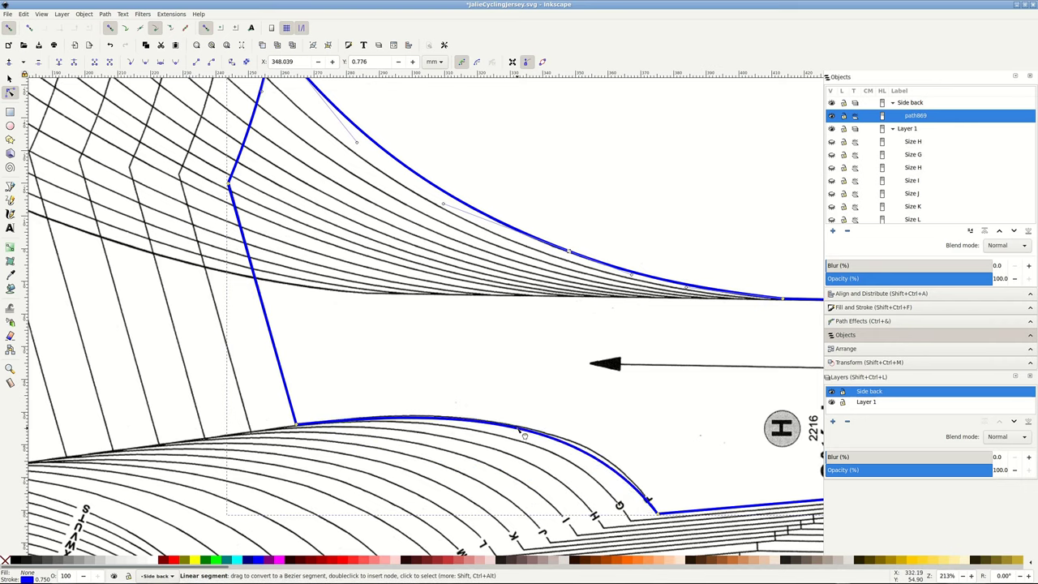
left_click_drag(531, 436, 531, 434)
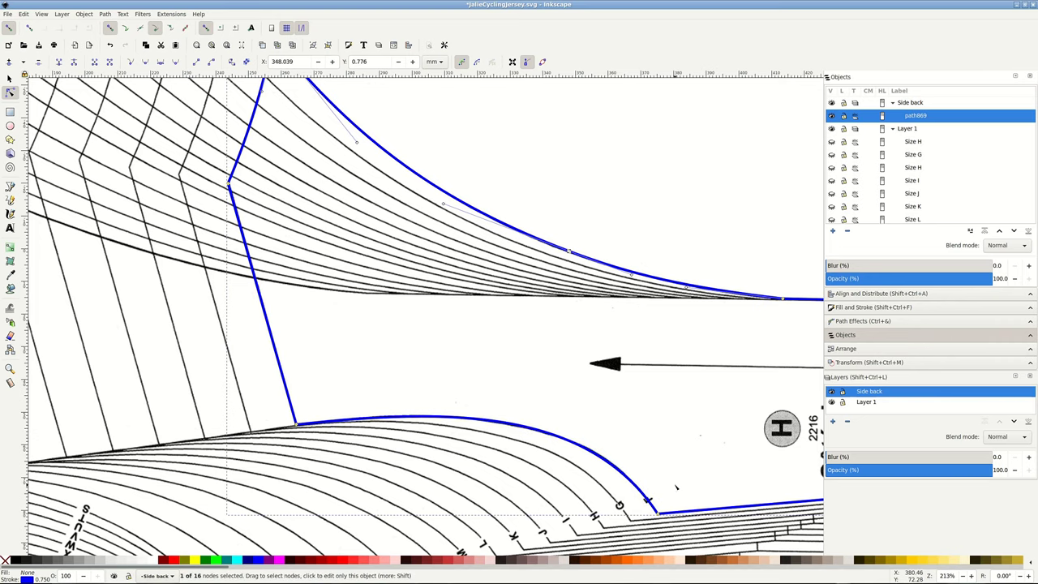
scroll(679, 494, "right", 3)
scroll(680, 495, "right", 2)
scroll(779, 496, "up", 4)
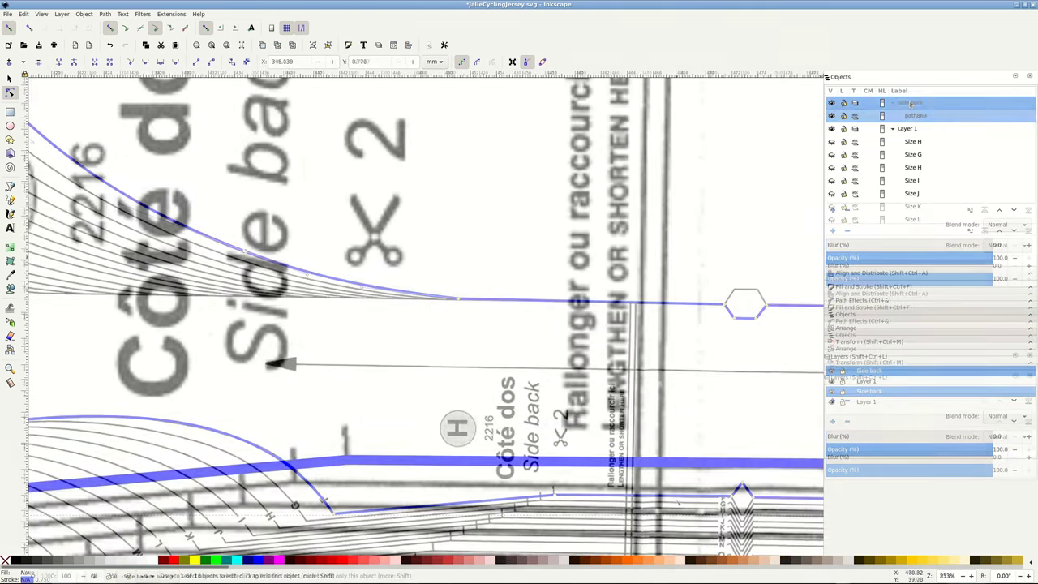
Step: Rename the traced blue path to 'Size F' in the Objects panel
left_click(916, 116)
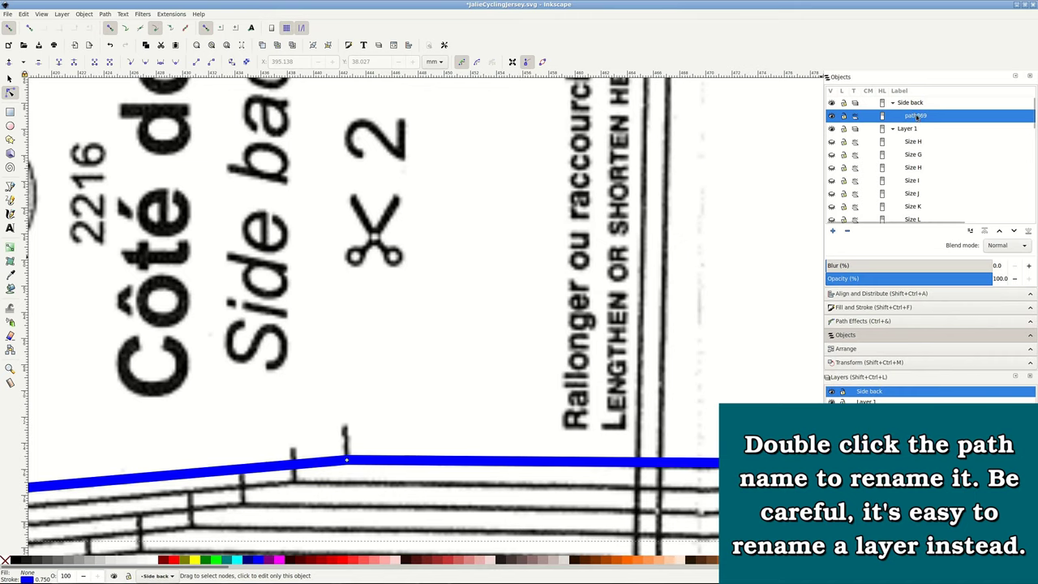
double_click(916, 115)
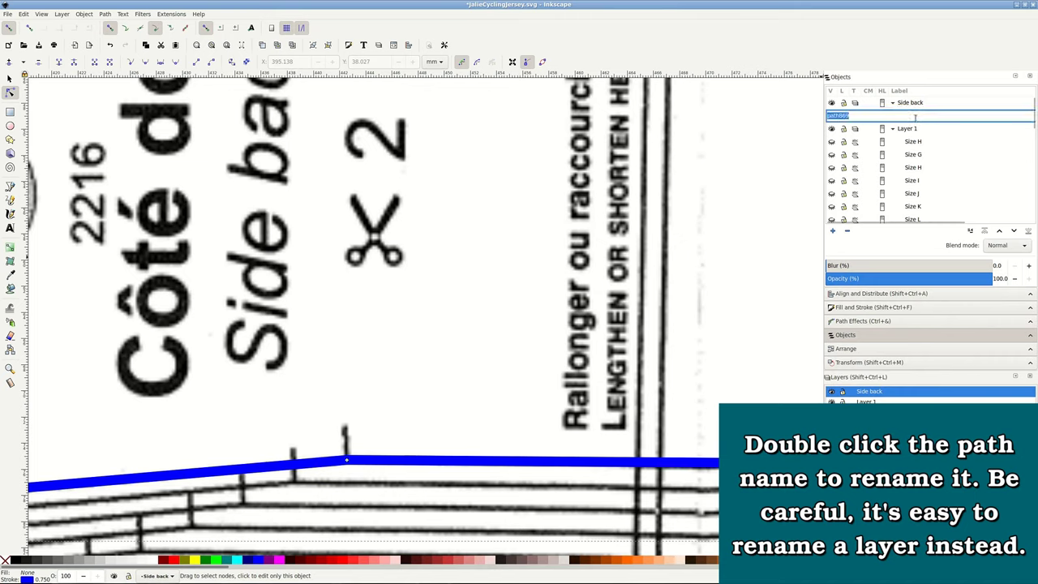
type("Size F")
key("Return")
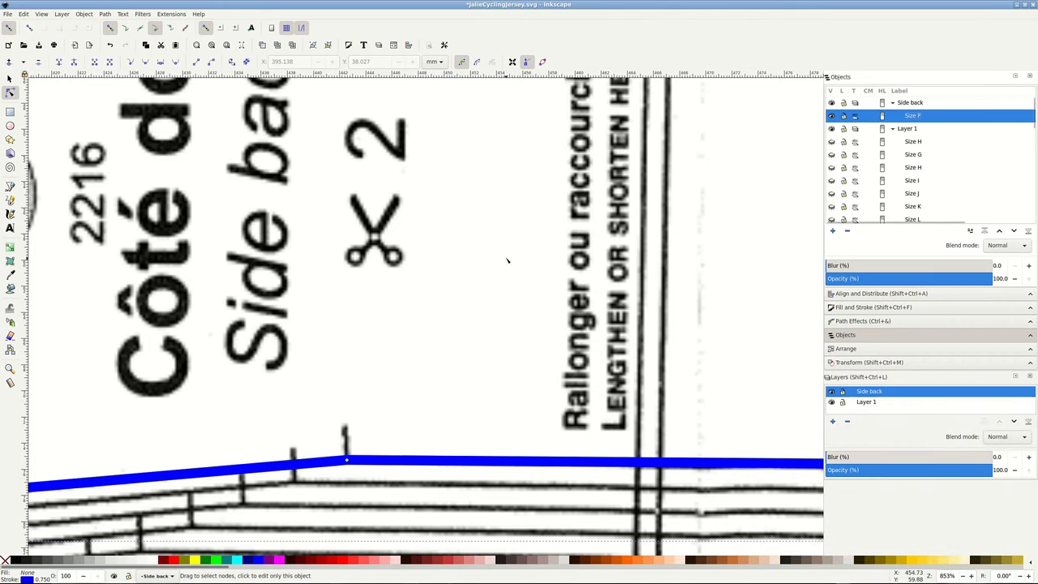
Step: Duplicate the Size F path and rename the copy 'Size G'
scroll(508, 259, "down", 2)
scroll(507, 259, "down", 2)
scroll(507, 260, "down", 1)
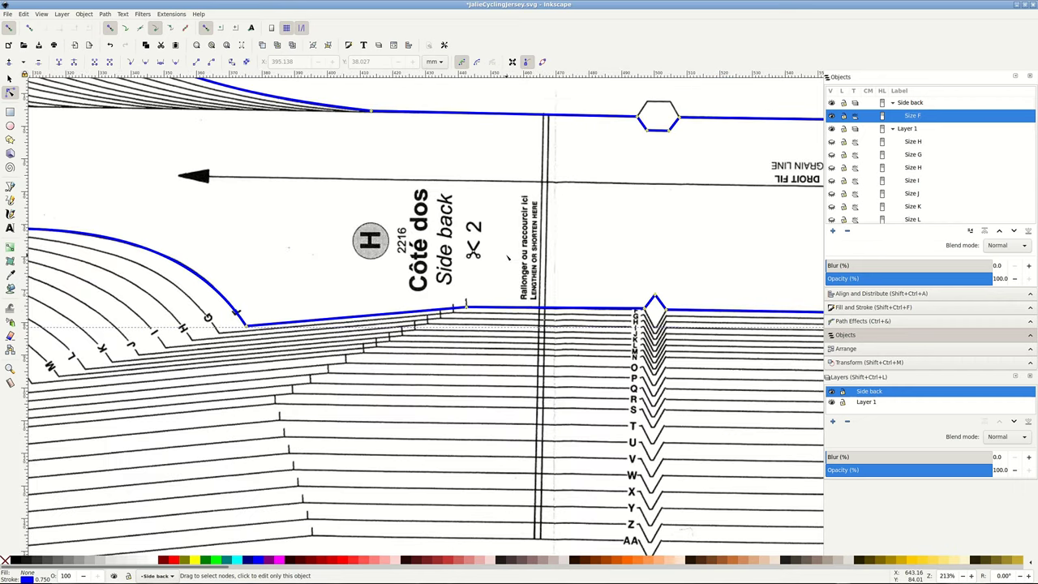
scroll(508, 258, "down", 2)
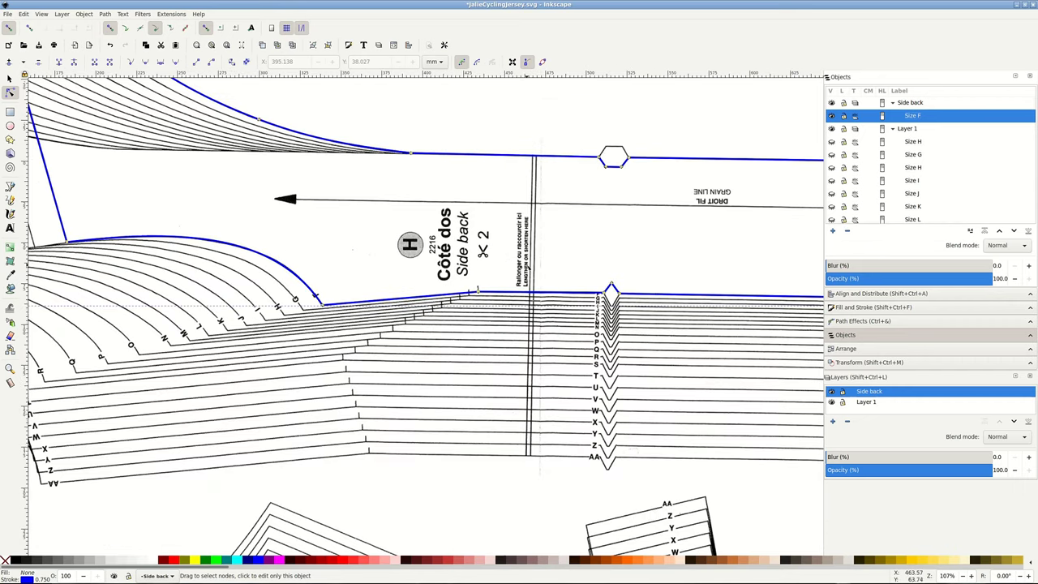
scroll(527, 267, "down", 1)
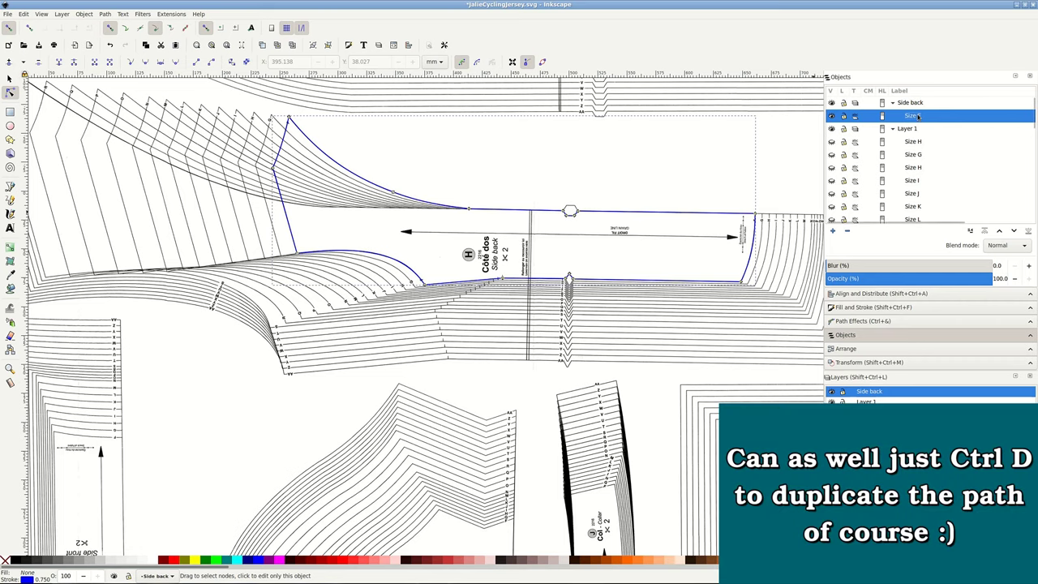
right_click(917, 116)
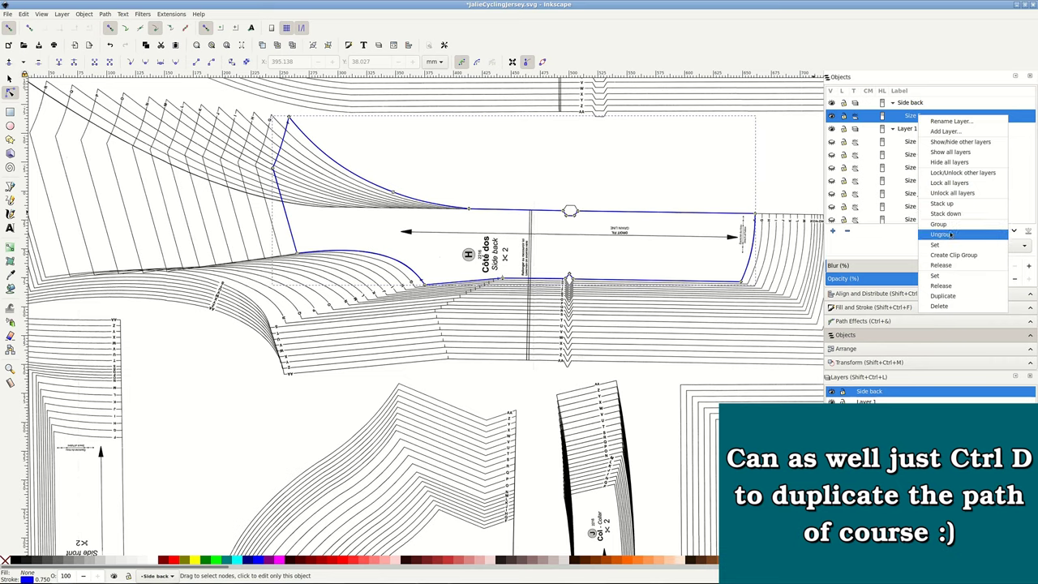
left_click(943, 296)
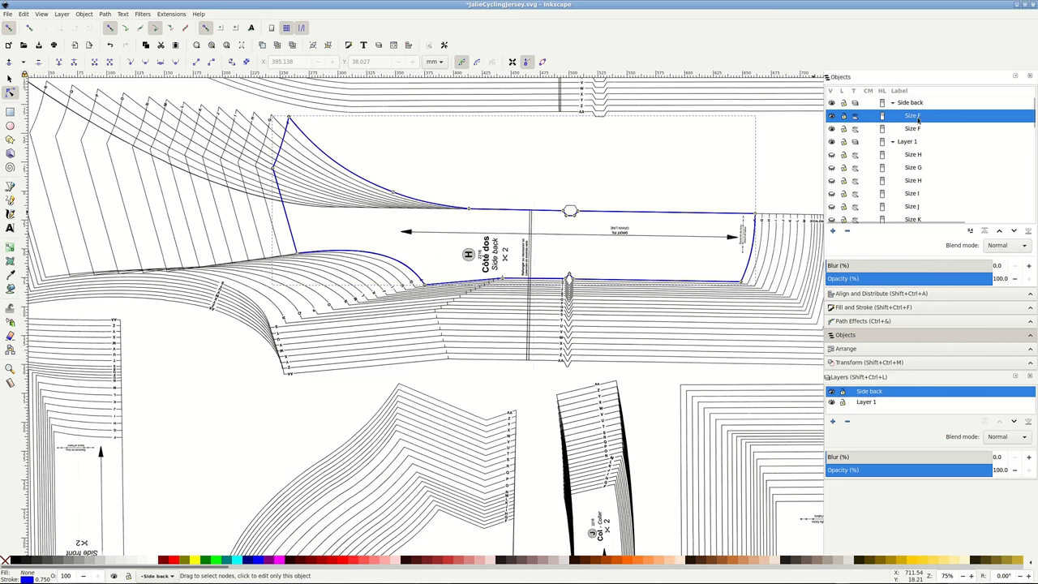
double_click(918, 117)
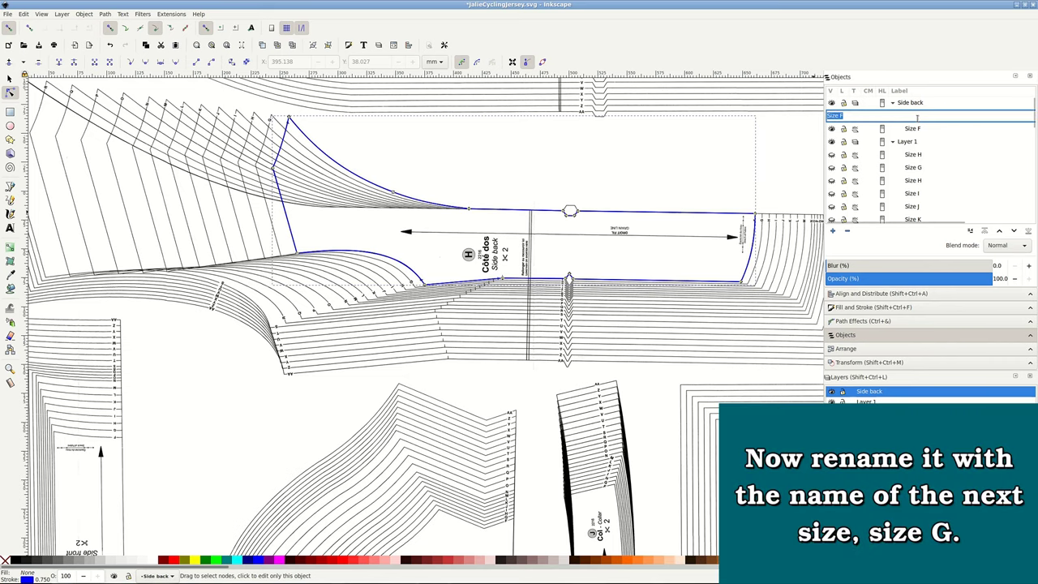
key("End")
key("shift+Left")
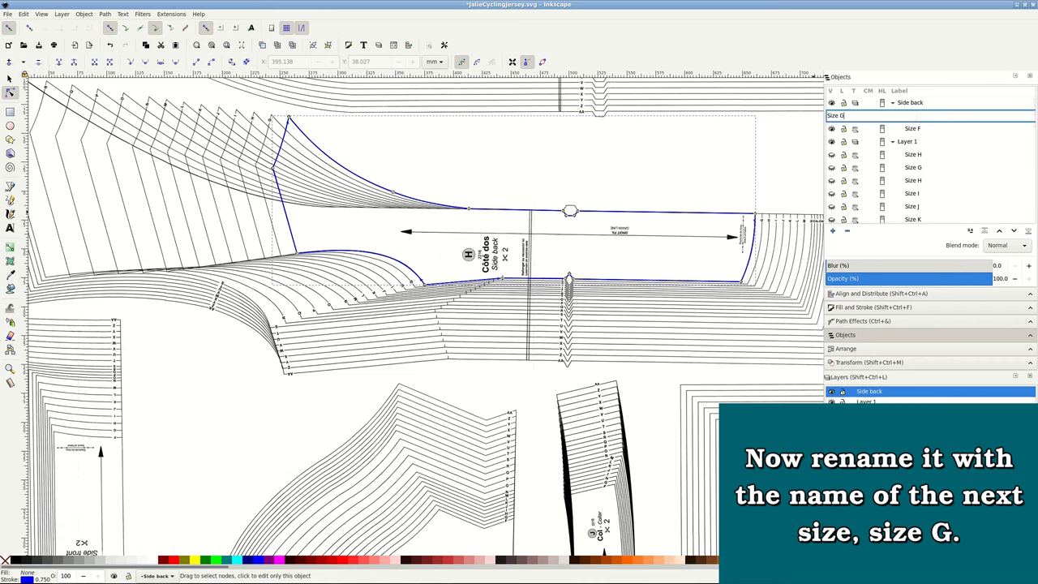
key("Return")
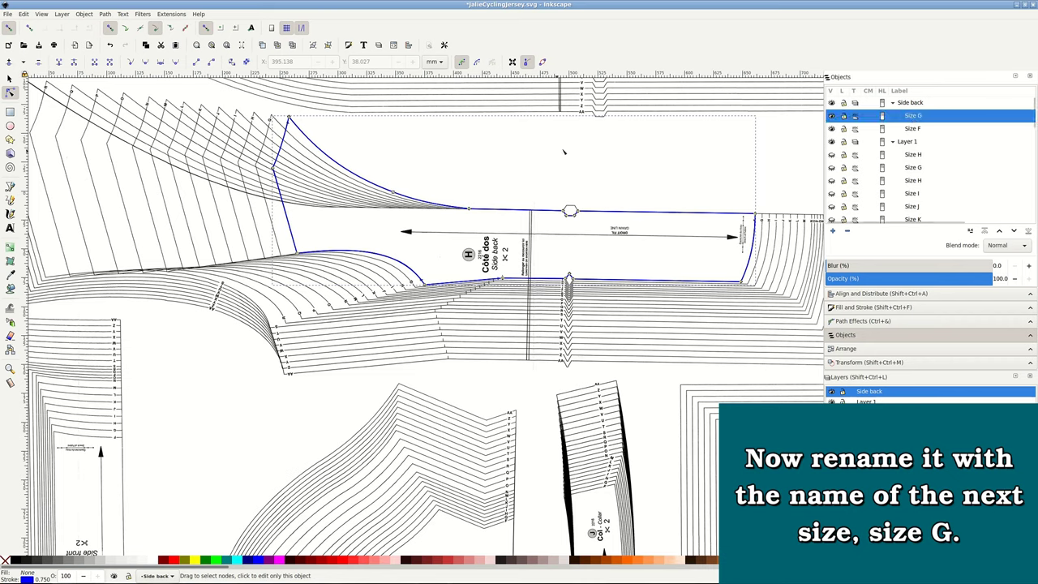
Step: Turn snapping off and widen the Size G copy leftward to the G line
left_click(10, 79)
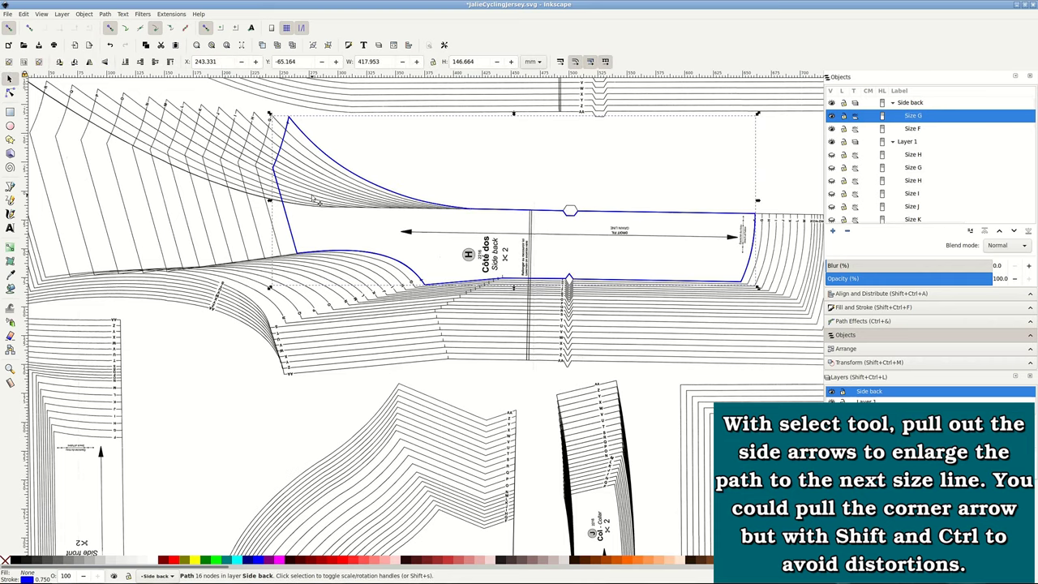
left_click_drag(270, 201, 256, 201)
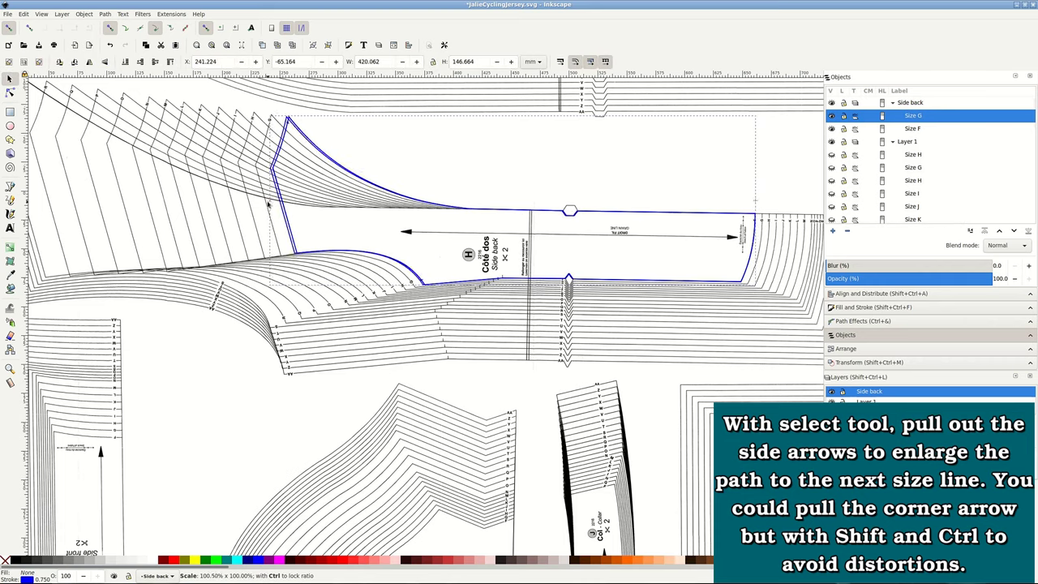
key("Escape")
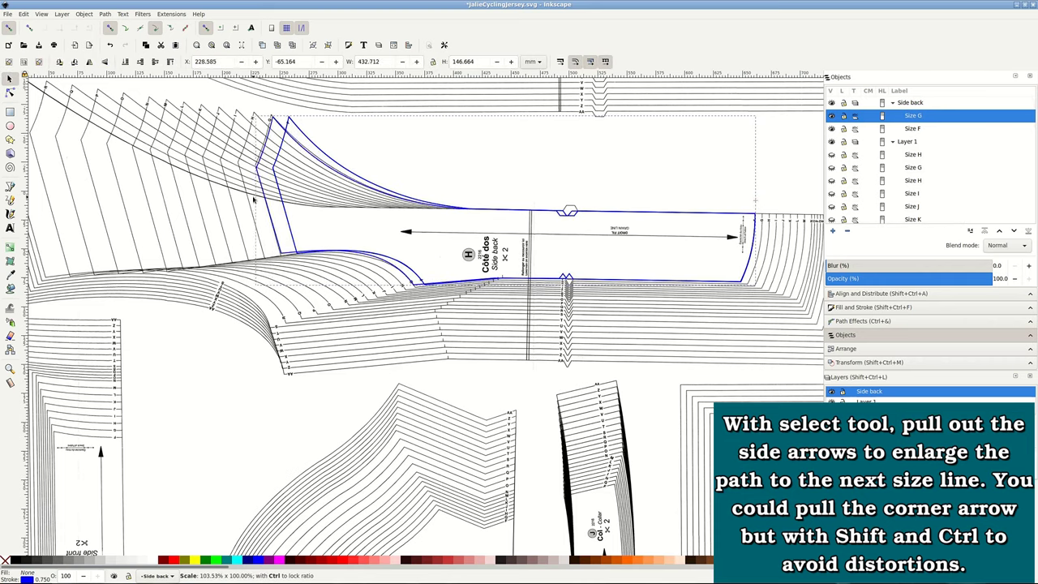
left_click(8, 28)
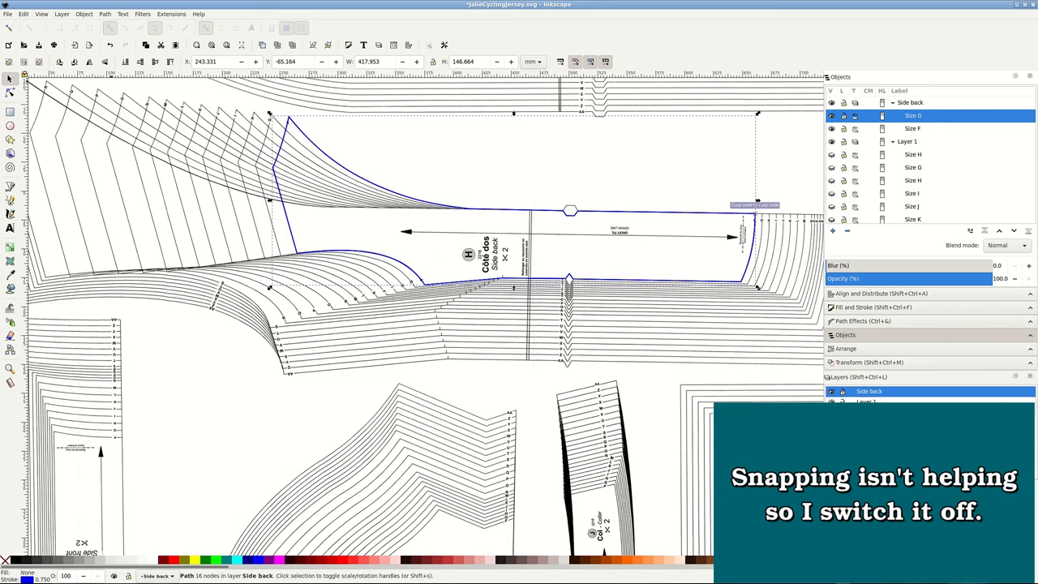
left_click_drag(274, 203, 253, 199)
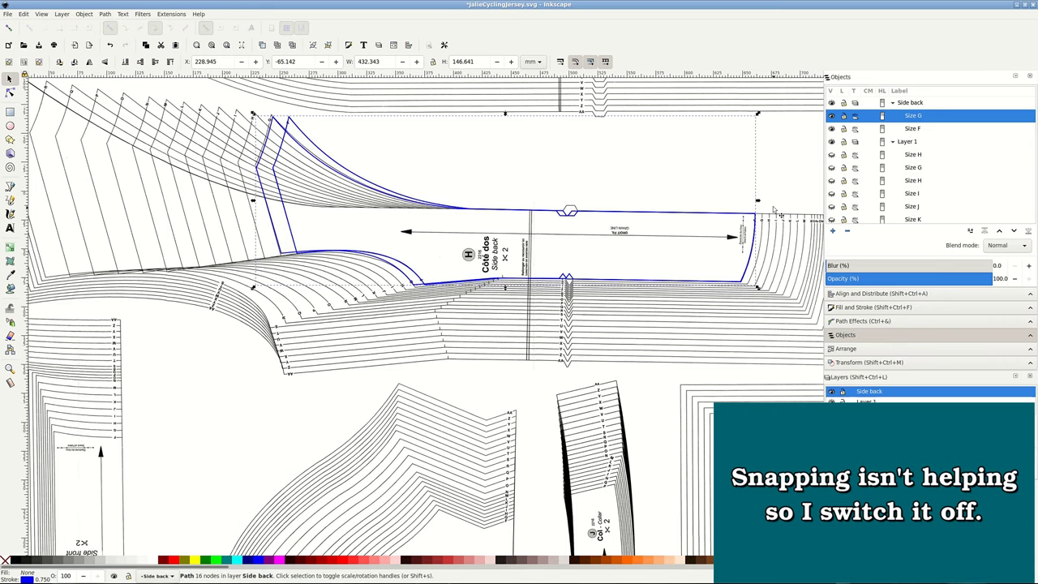
Step: Stretch the Size G copy right, down and up to the G lines, 150.149 mm tall
left_click_drag(758, 202, 765, 203)
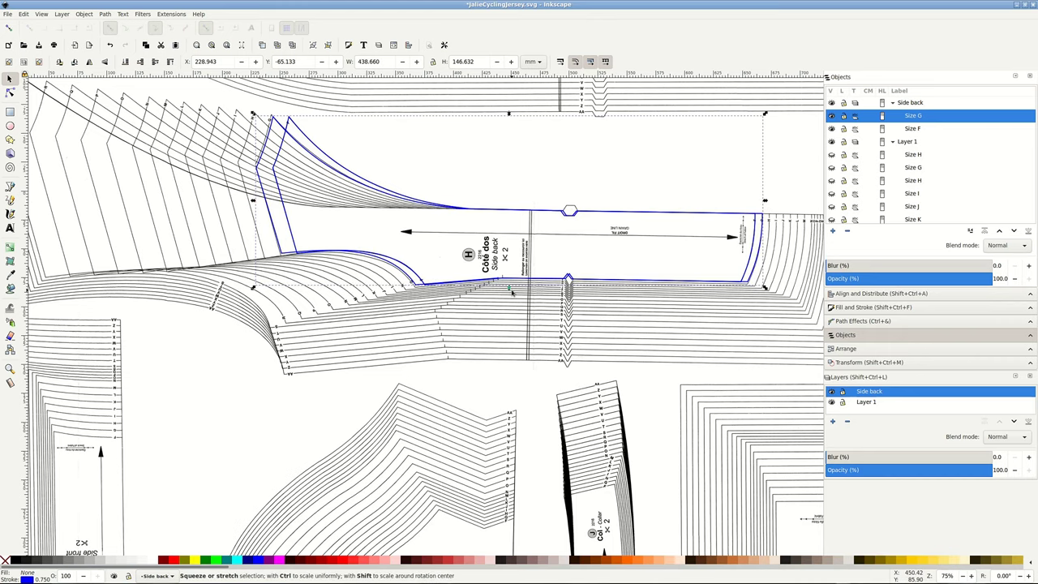
scroll(511, 292, "up", 2, "ctrl")
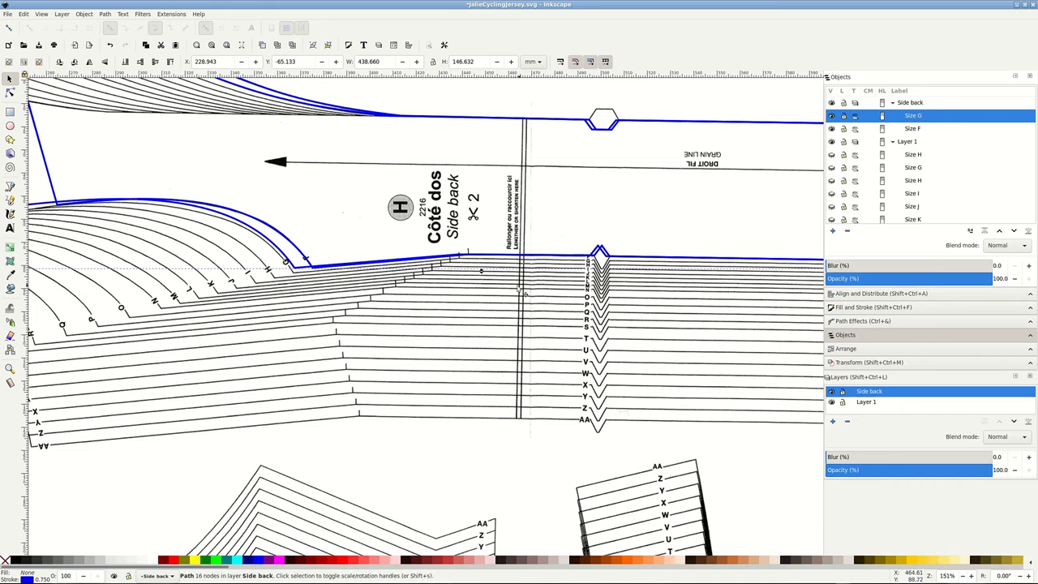
left_click_drag(485, 273, 483, 279)
scroll(470, 295, "up", 3)
scroll(482, 312, "up", 2)
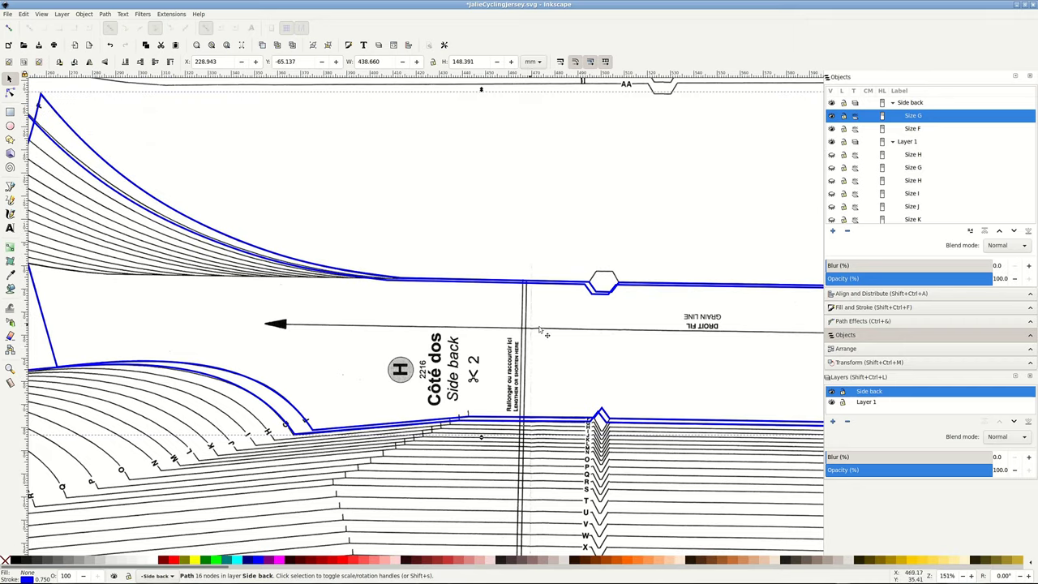
scroll(579, 339, "up", 1)
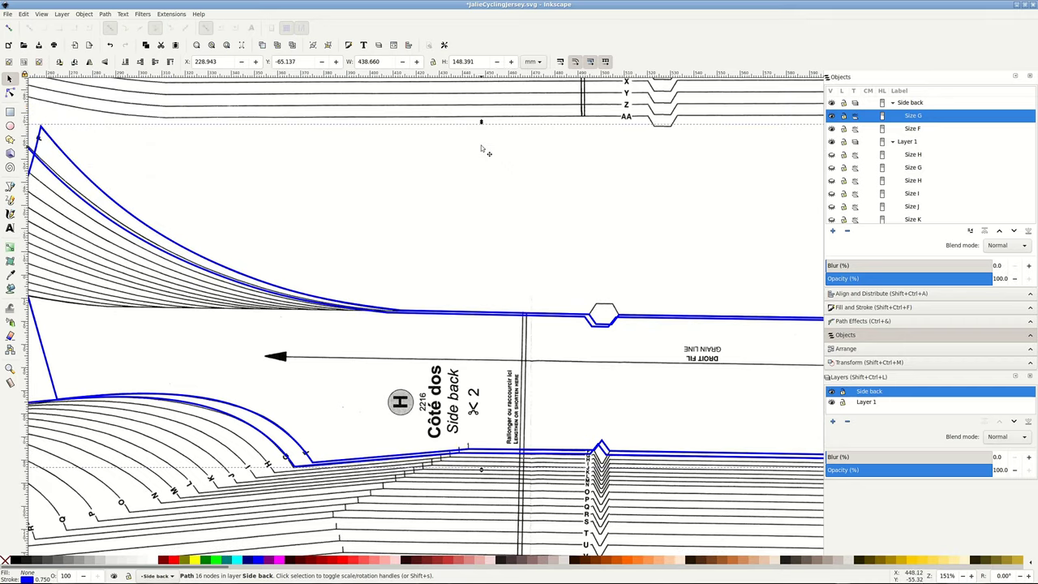
scroll(190, 326, "left", 4)
scroll(187, 328, "left", 1)
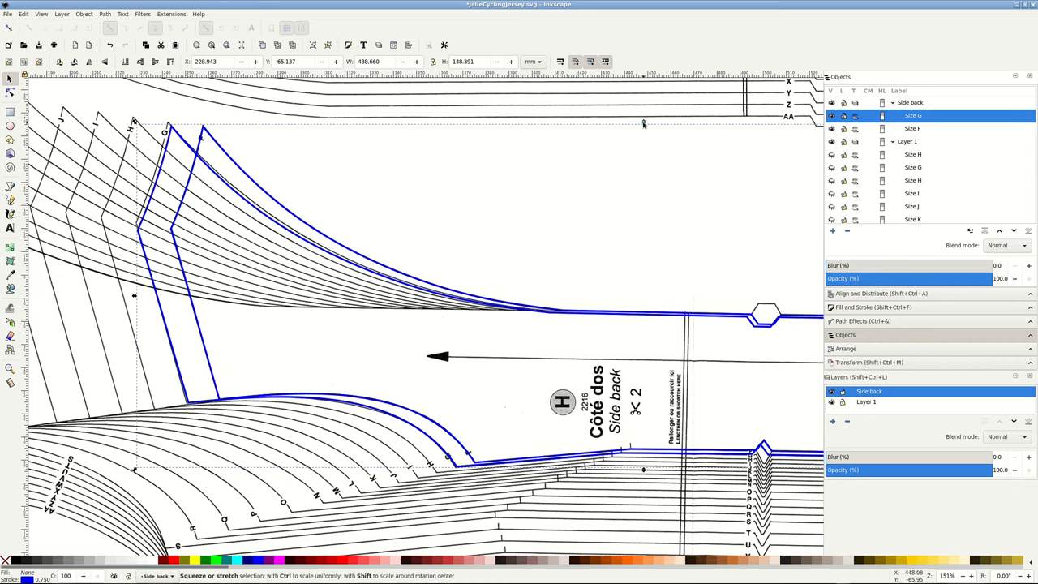
left_click_drag(643, 122, 642, 119)
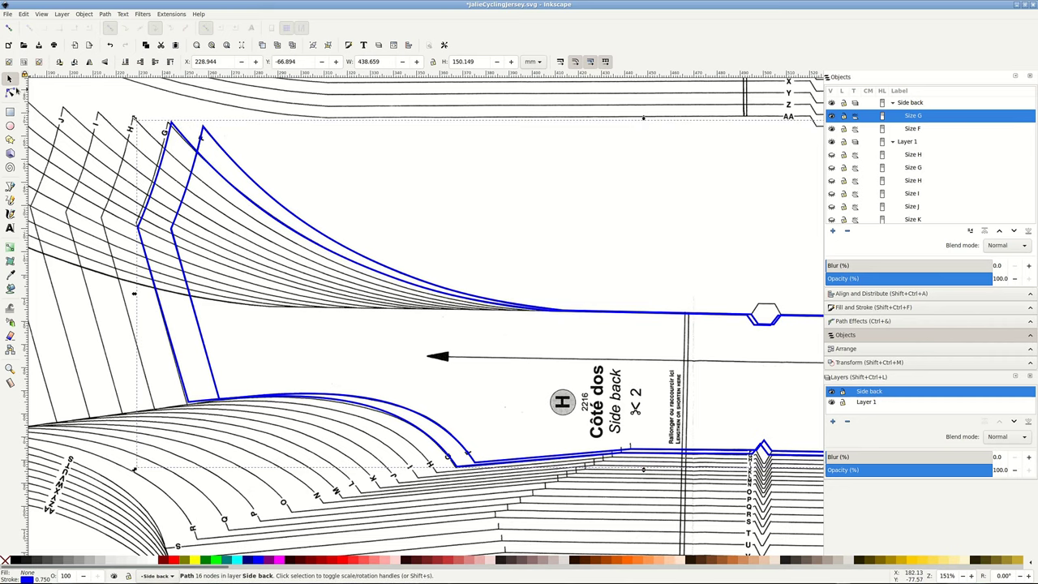
key("n")
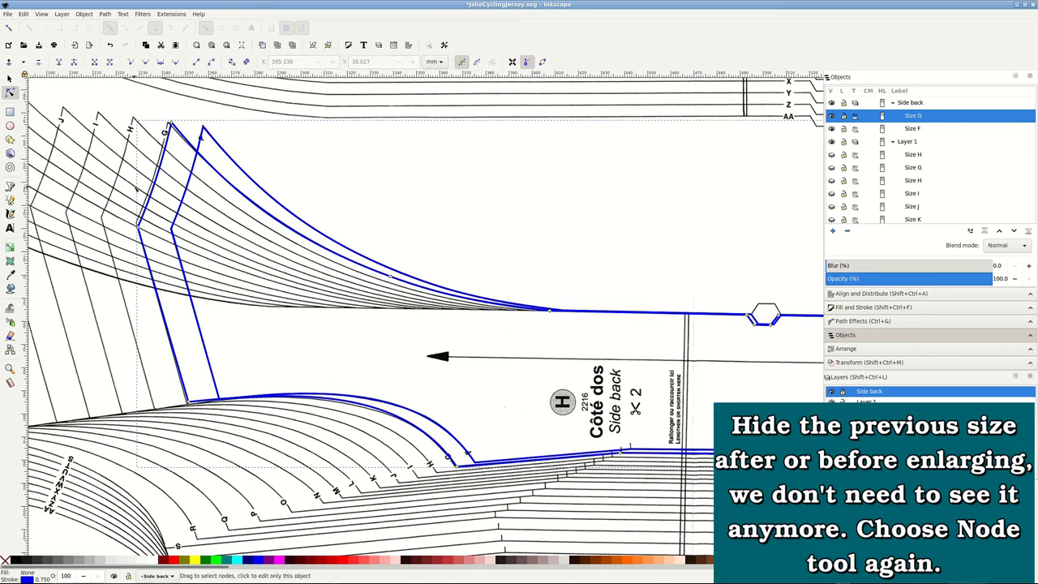
Step: Hide Size F, then fit Size G's top corner, upper curve and left bend onto the G line
mouse_move(857, 135)
left_click(831, 128)
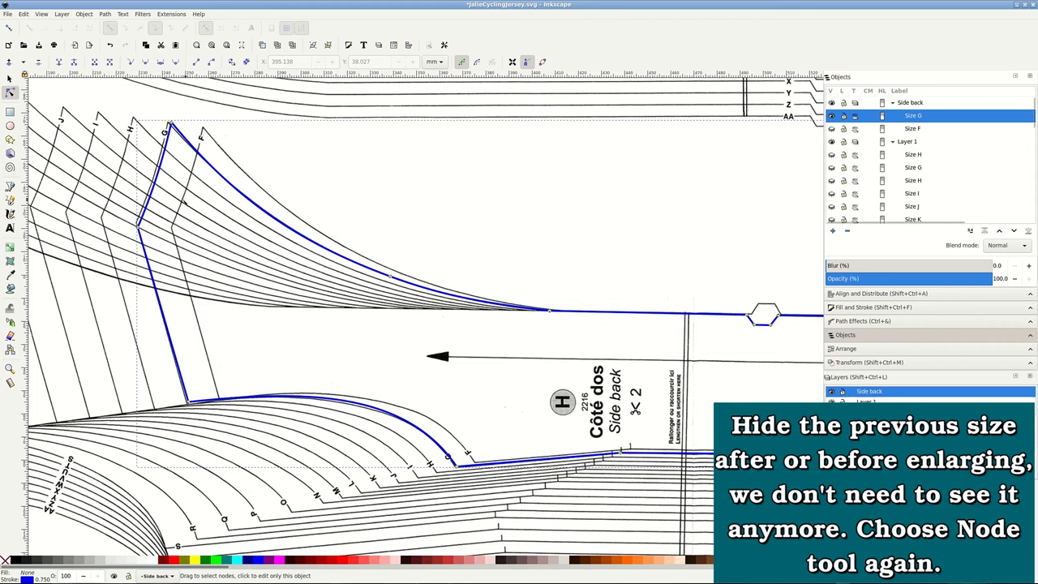
scroll(186, 203, "up", 2, "ctrl")
scroll(186, 203, "up", 2)
scroll(186, 203, "up", 2)
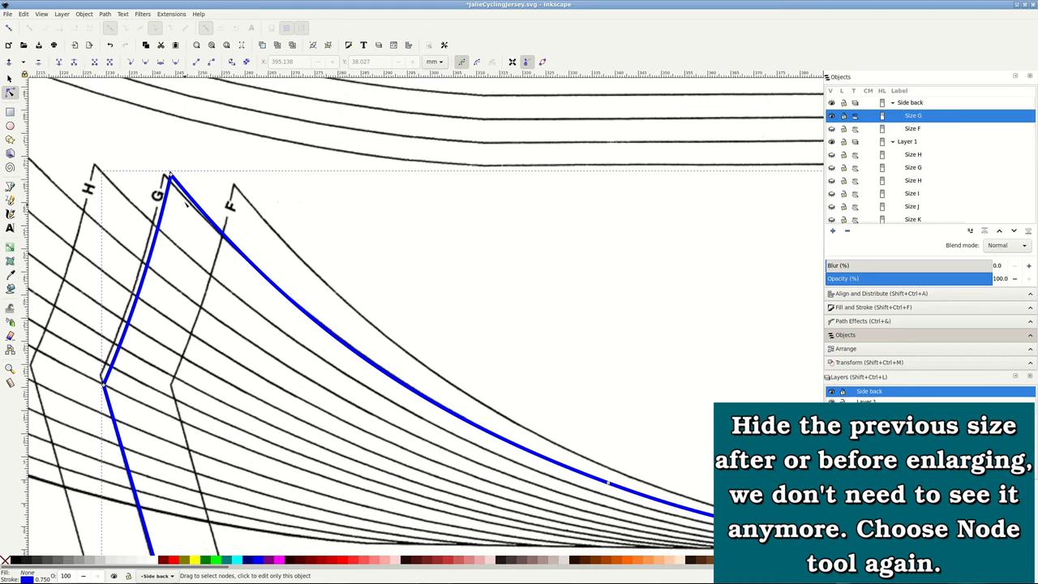
left_click_drag(170, 174, 163, 174)
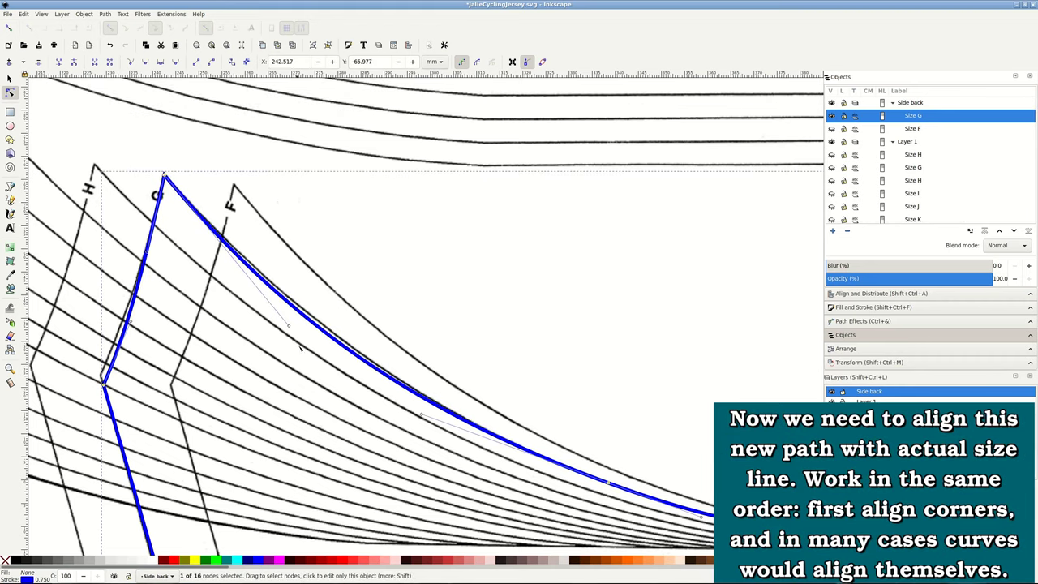
left_click_drag(288, 325, 290, 317)
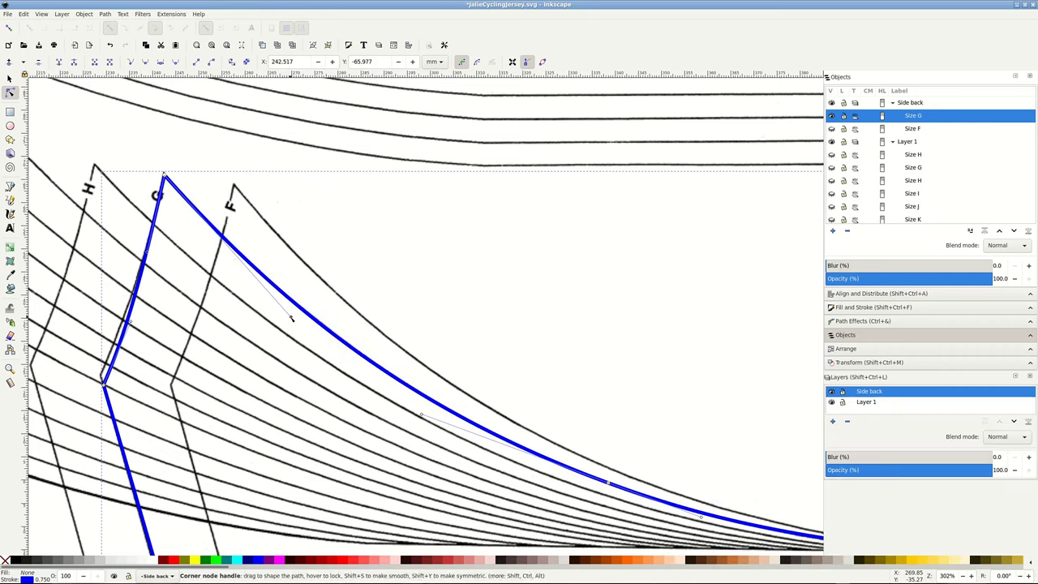
left_click_drag(104, 385, 101, 376)
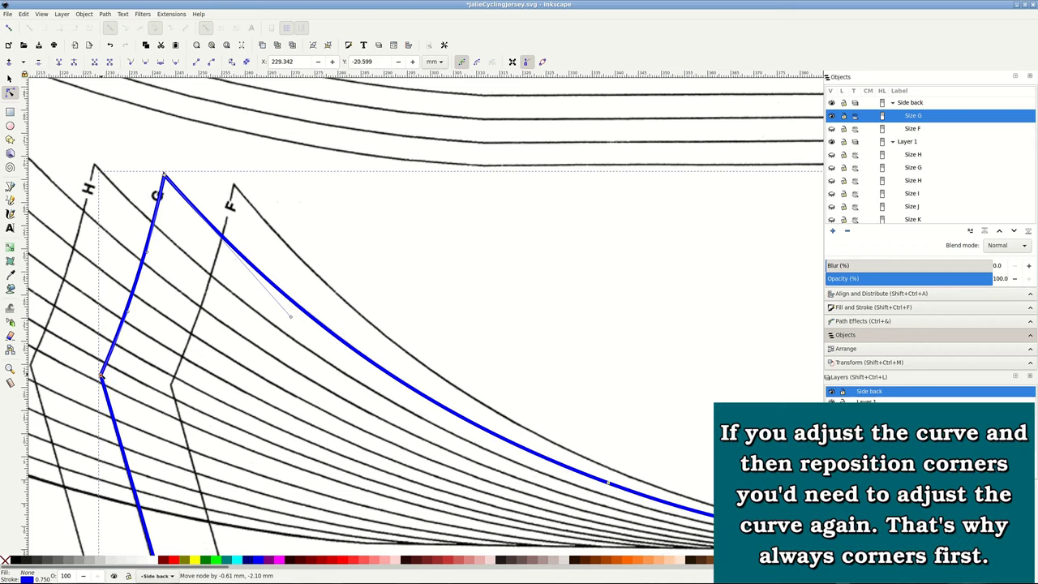
scroll(100, 376, "down", 4)
scroll(203, 460, "down", 5)
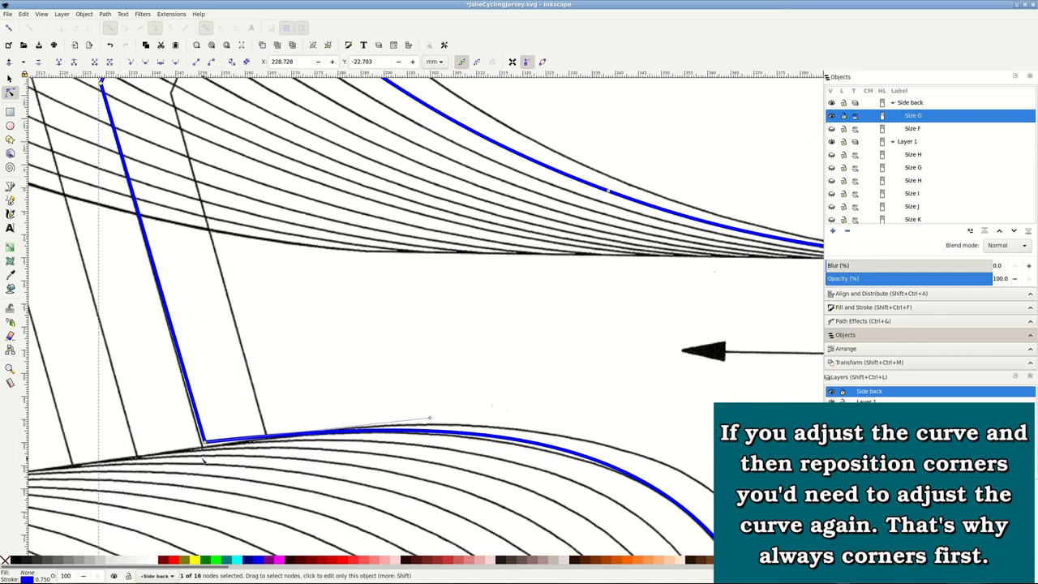
Step: Reshape Size G's lower corner and curve with Bezier handles to follow the printed G line
left_click_drag(203, 444, 426, 425)
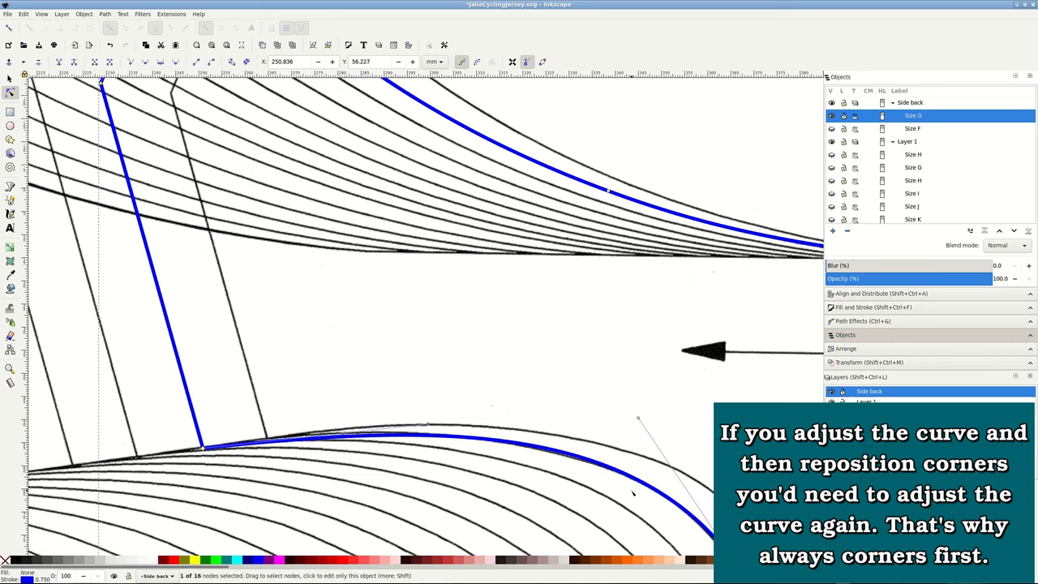
scroll(640, 485, "down", 2)
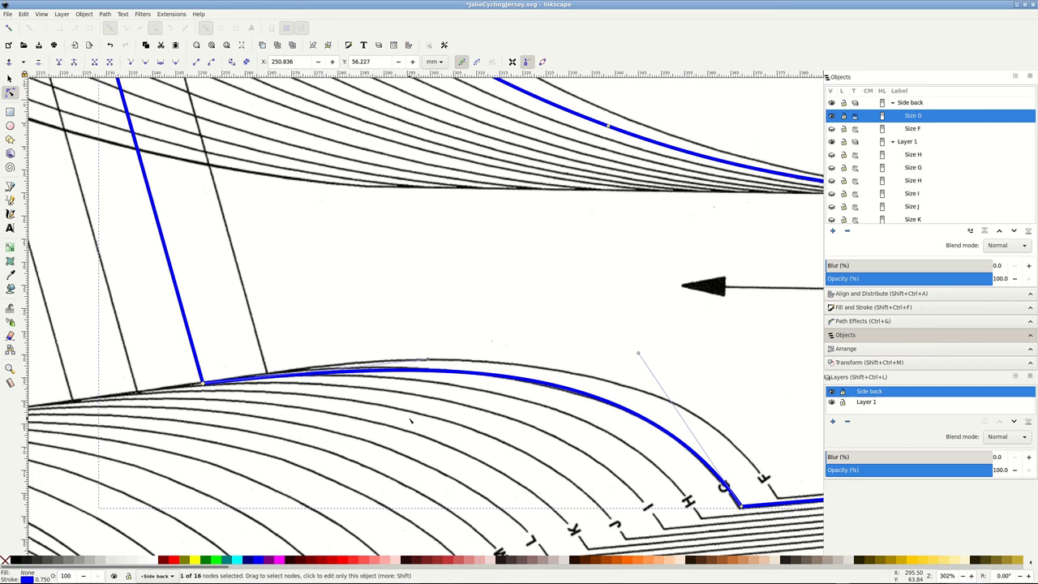
left_click(740, 507)
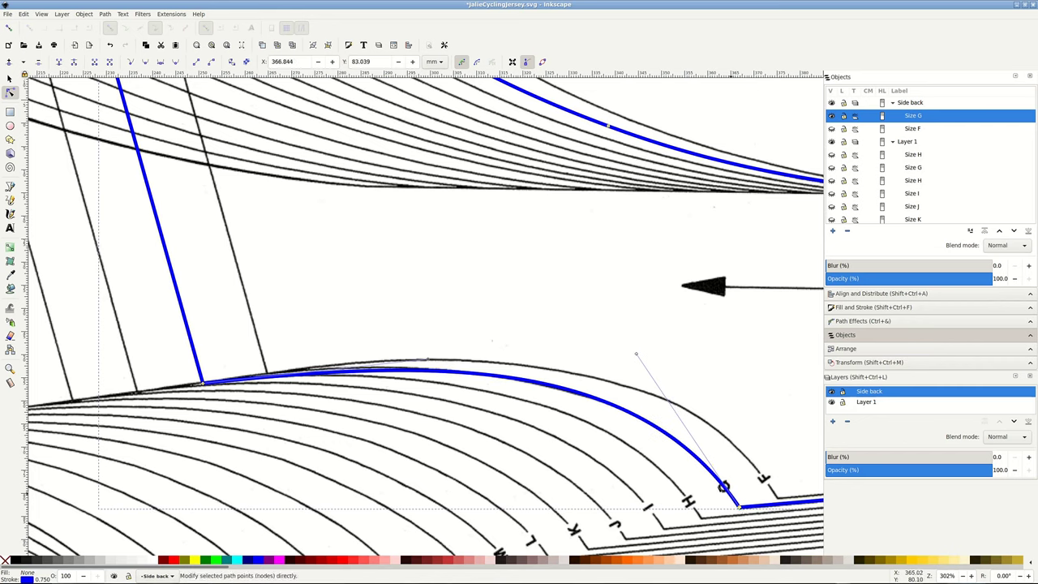
left_click_drag(430, 361, 389, 356)
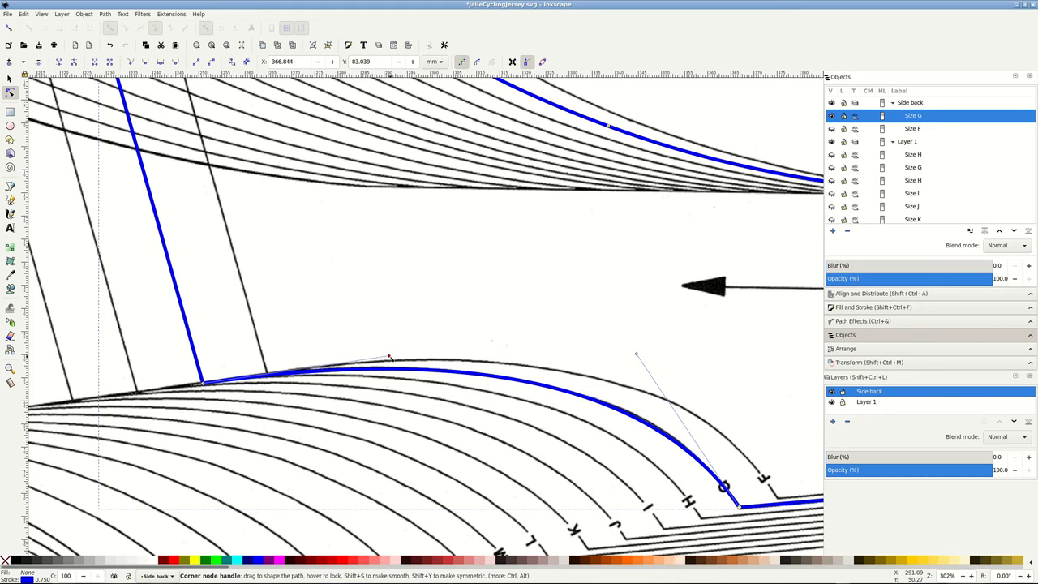
left_click_drag(637, 355, 641, 354)
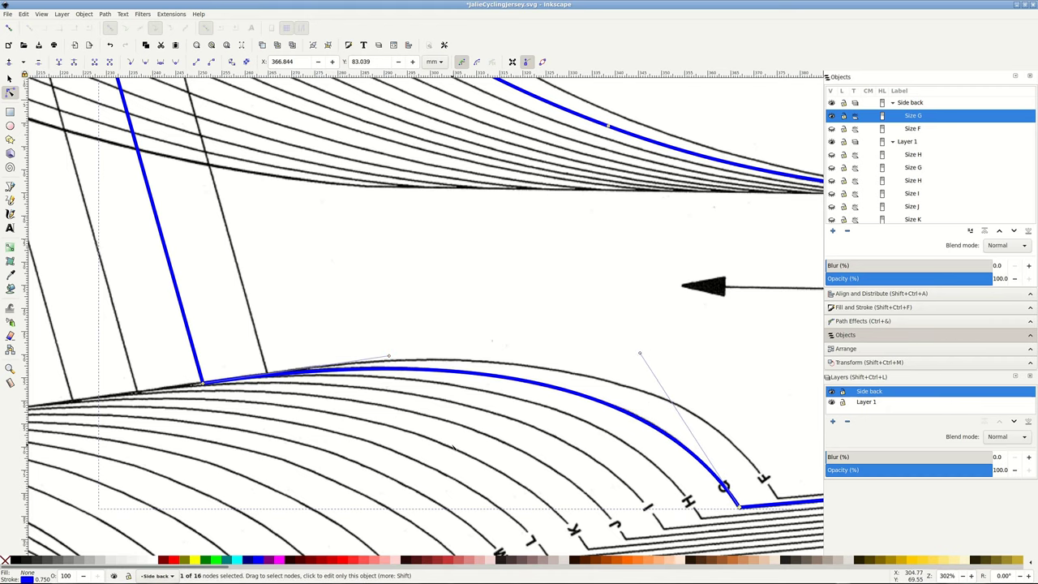
scroll(584, 459, "down", 1, "ctrl")
scroll(585, 459, "down", 1, "ctrl")
Step: Nudge a bottom-edge node and reshape Size G's bottom notch into an even point on the G line
scroll(425, 330, "right", 2)
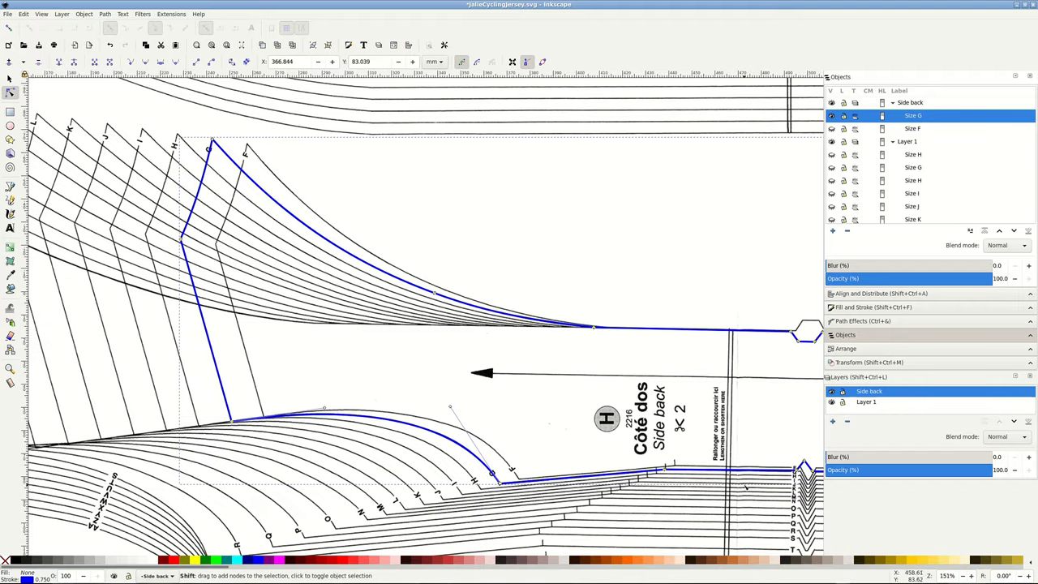
scroll(425, 330, "right", 1)
scroll(537, 489, "up", 2, "ctrl")
scroll(537, 490, "up", 1, "ctrl")
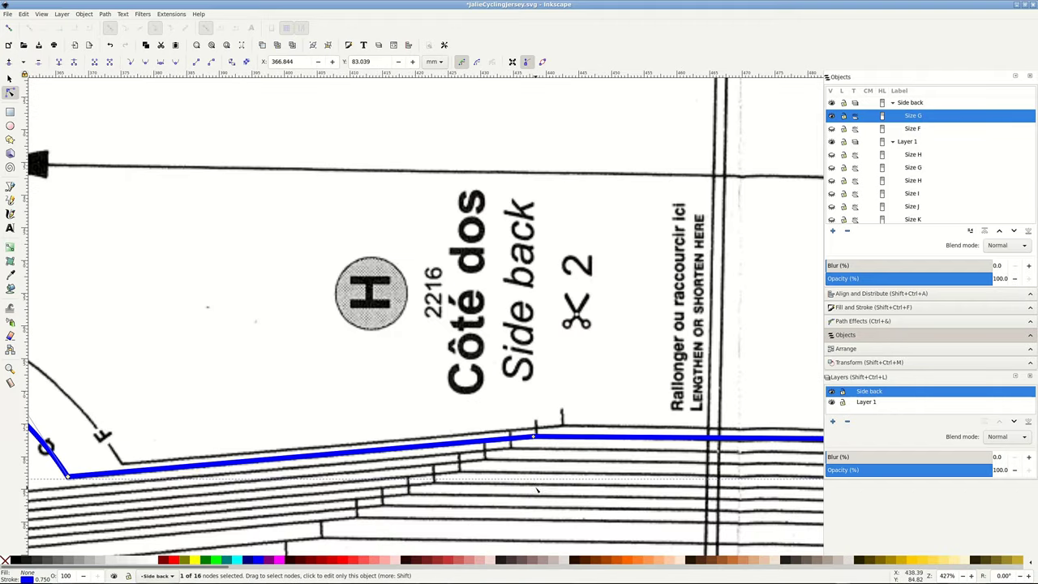
left_click_drag(533, 437, 537, 437)
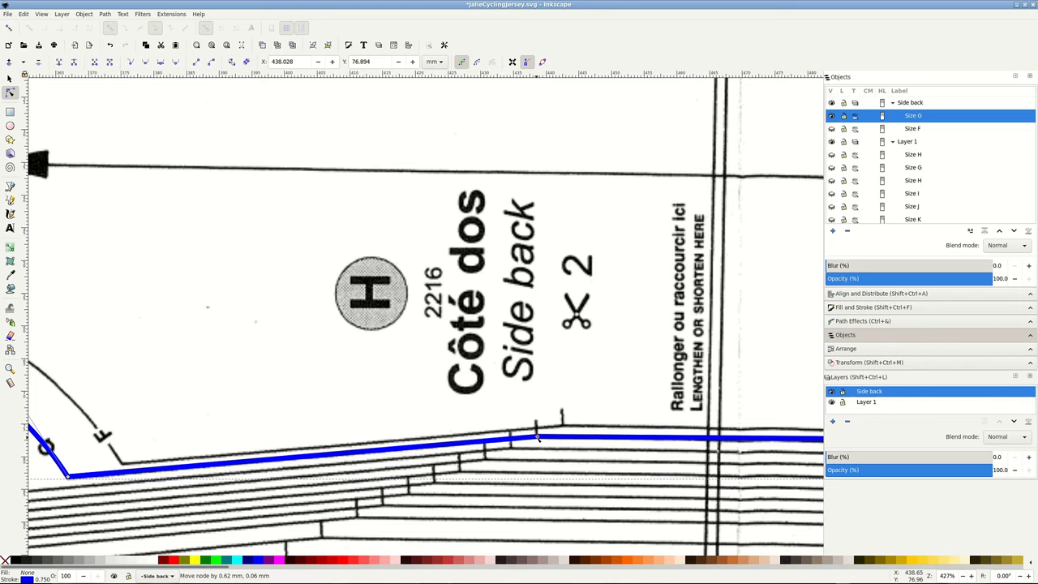
scroll(684, 490, "right", 3, "shift")
scroll(684, 490, "right", 3, "shift")
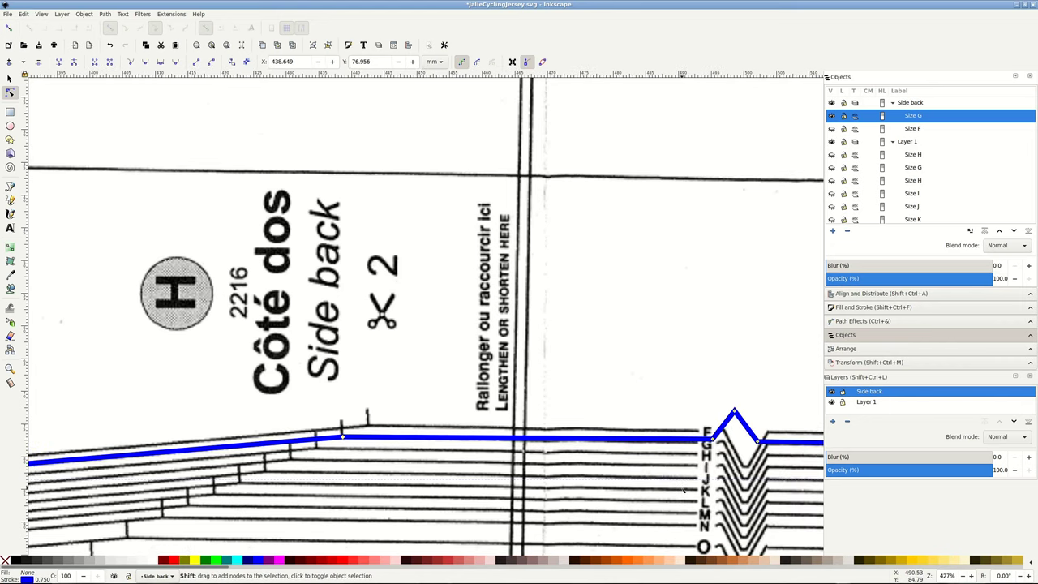
scroll(684, 491, "right", 1)
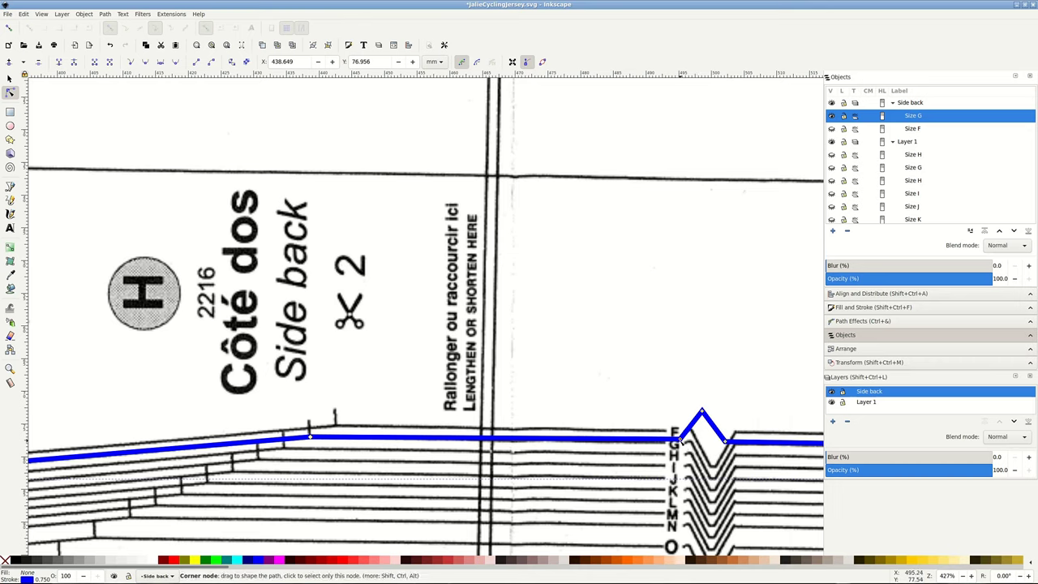
left_click_drag(679, 440, 690, 442)
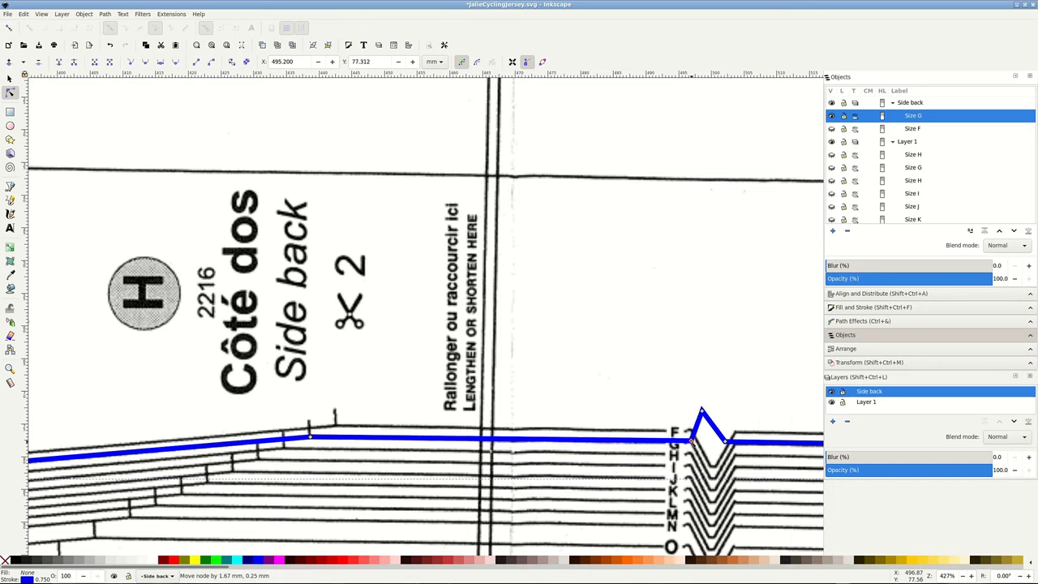
left_click_drag(725, 443, 738, 444)
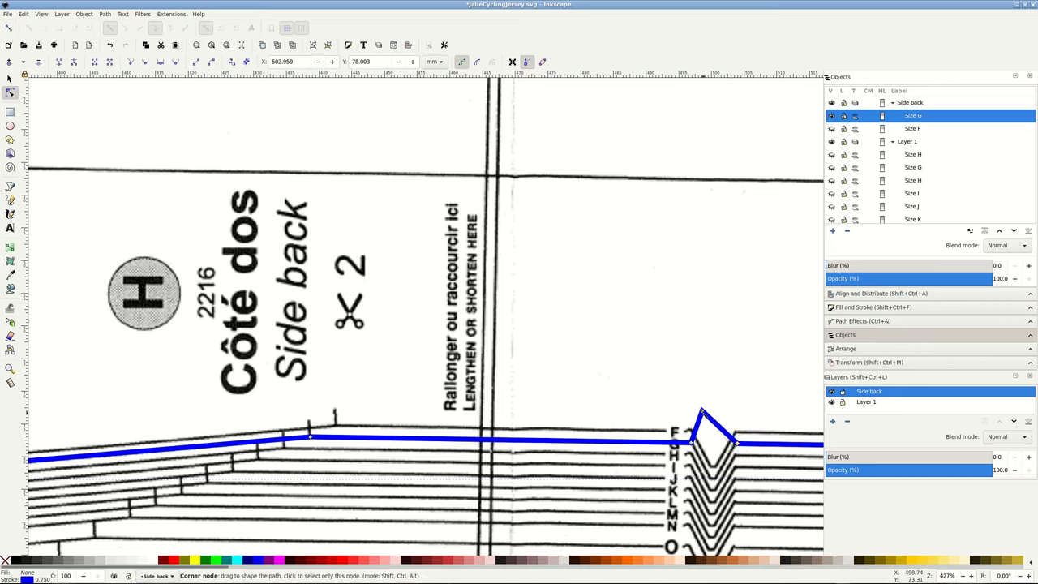
left_click_drag(703, 411, 713, 411)
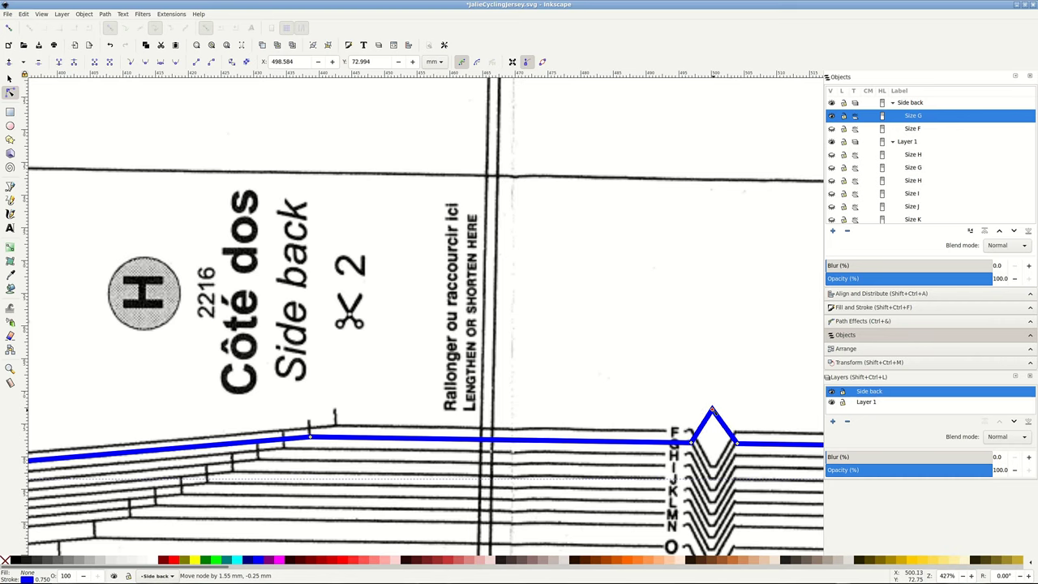
Step: Align Size G's bottom-right corner with the G line
scroll(713, 411, "down", 1)
scroll(714, 413, "right", 5)
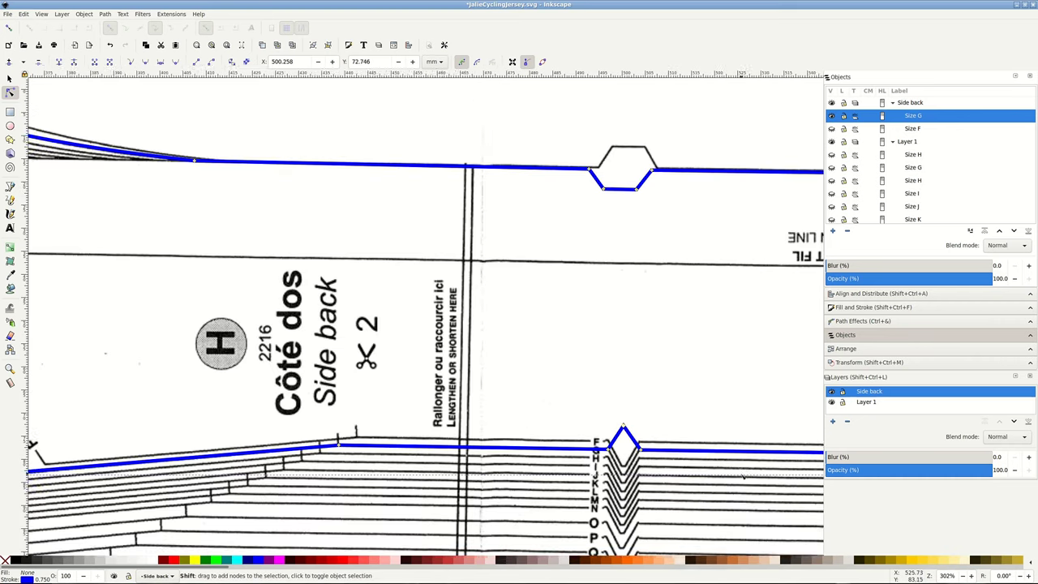
scroll(743, 480, "right", 8)
scroll(746, 479, "right", 6)
scroll(750, 479, "right", 3)
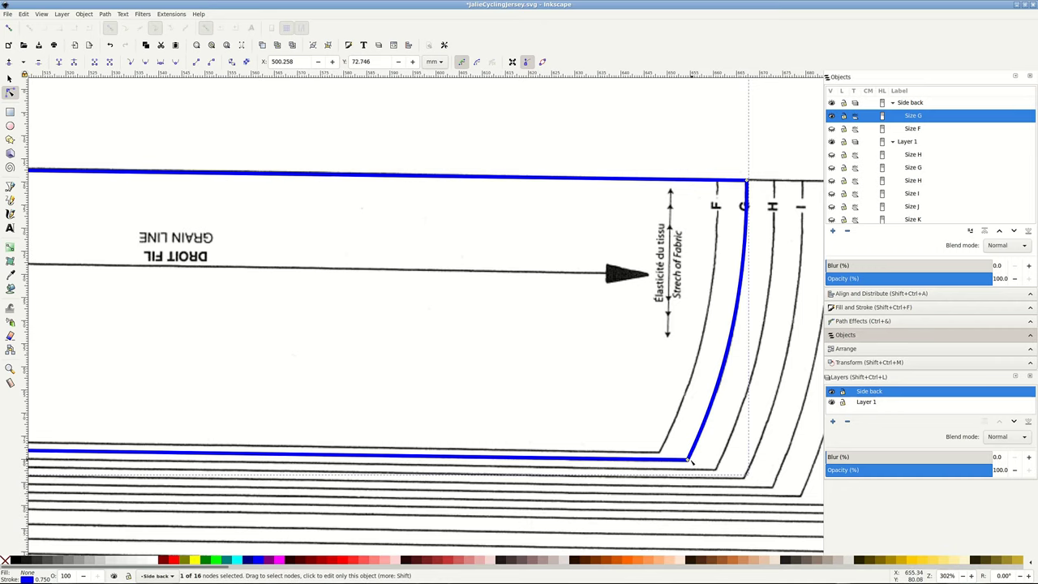
left_click_drag(690, 459, 690, 460)
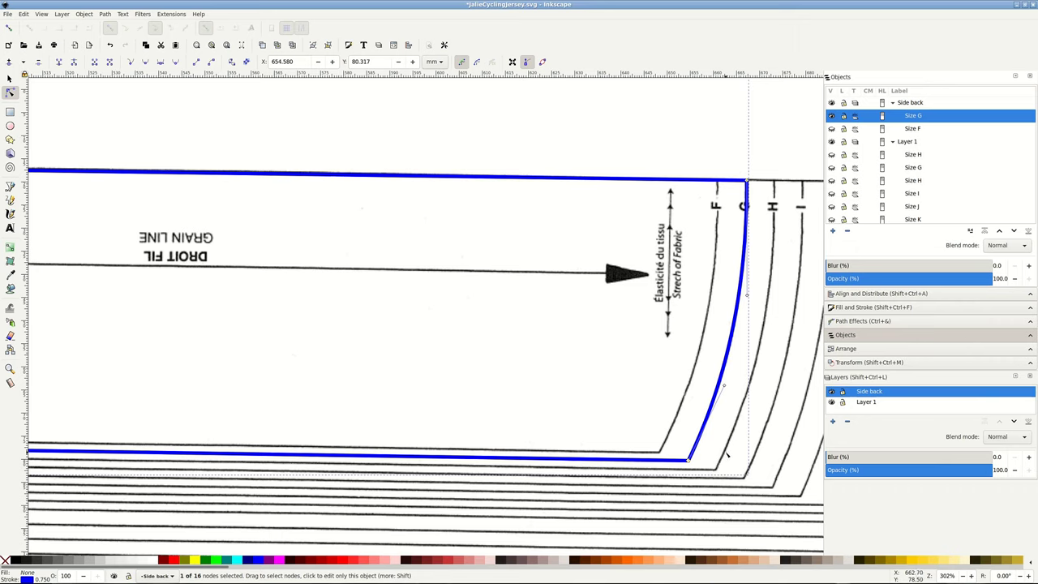
scroll(690, 460, "down", 4, "ctrl")
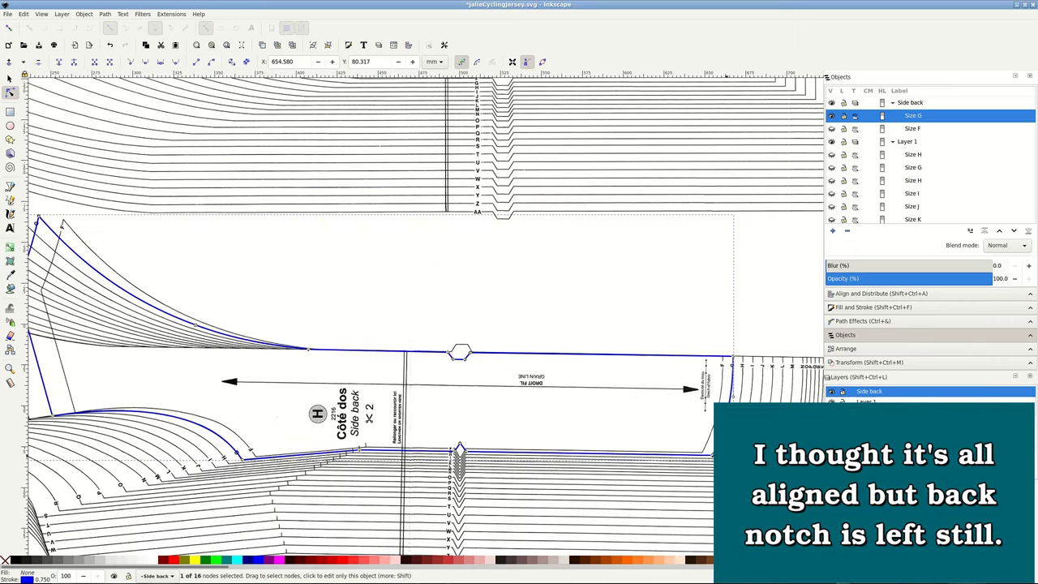
Step: Save, then move the hexagon notch's right and left corners onto the printed G notch
key("ctrl+s")
scroll(651, 433, "down", 1, "ctrl")
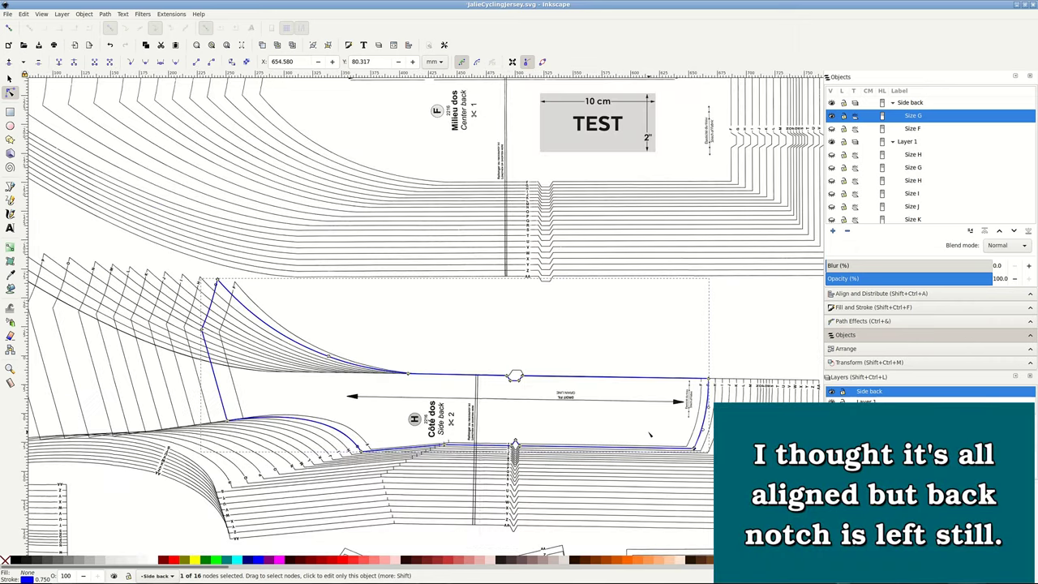
scroll(532, 388, "up", 3, "ctrl")
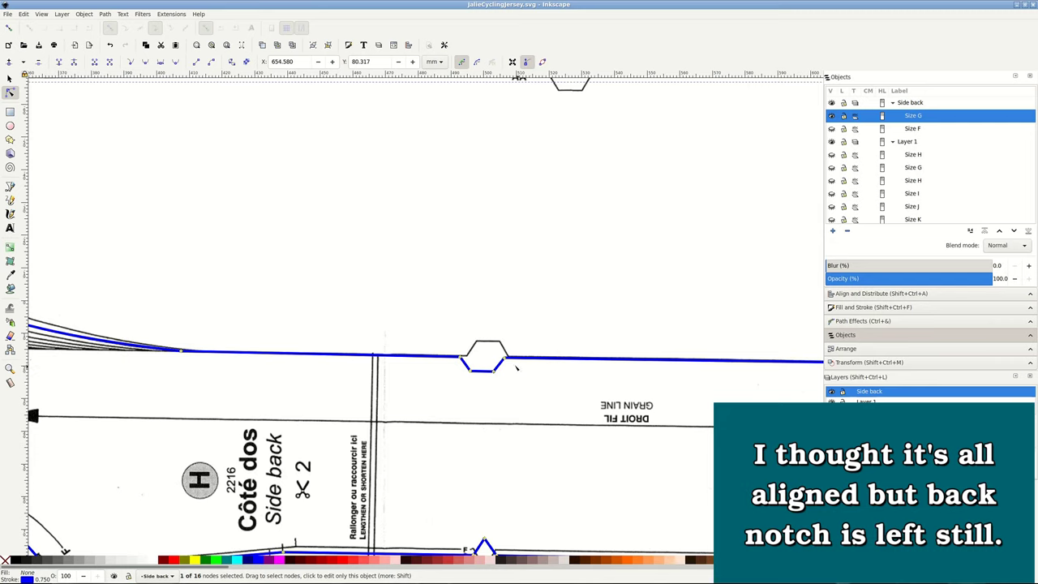
scroll(507, 363, "up", 3)
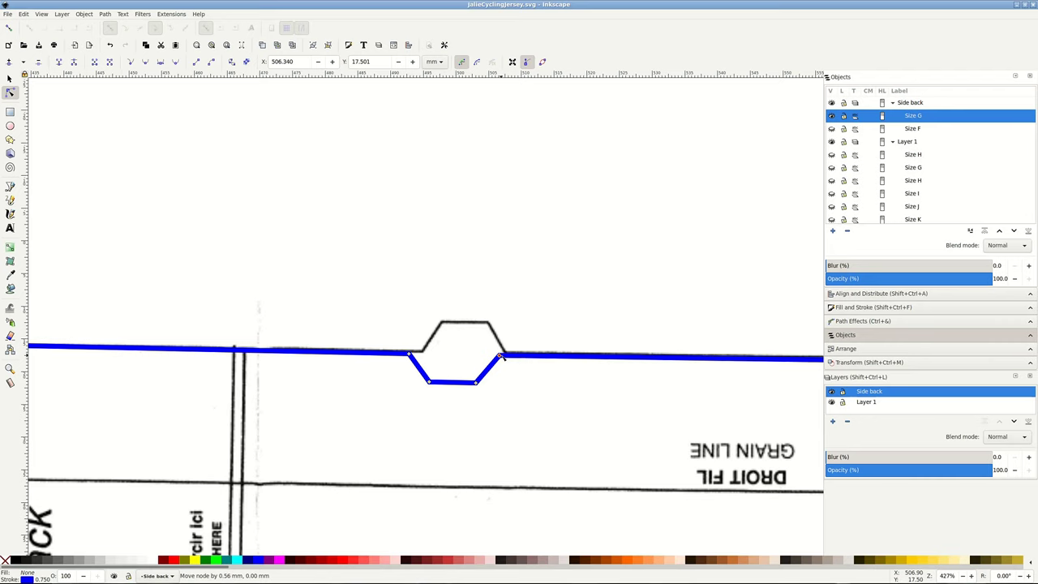
left_click_drag(498, 358, 507, 354)
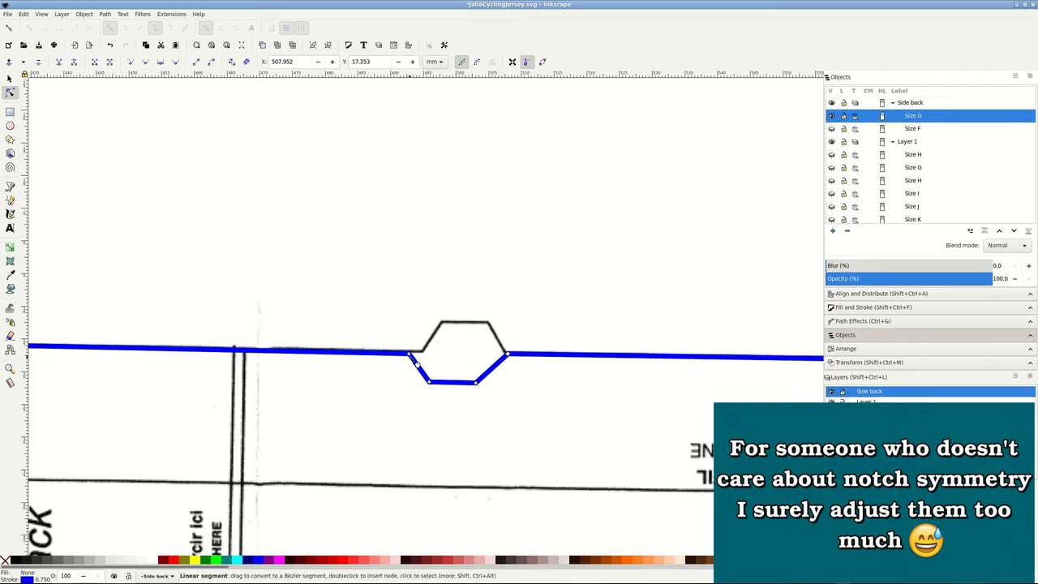
mouse_move(409, 353)
left_mouse_down()
mouse_move(422, 353)
mouse_move(438, 381)
mouse_move(481, 381)
left_mouse_up()
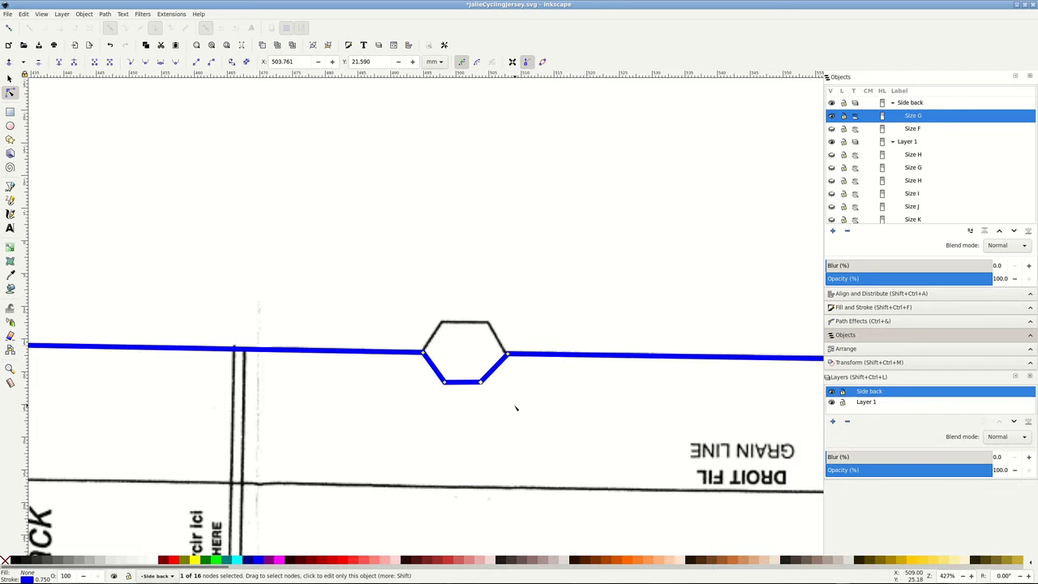
scroll(523, 421, "down", 2, "ctrl")
scroll(523, 421, "down", 1, "ctrl")
Step: Duplicate Size G via the Objects panel context menu and rename the copy Size H
scroll(523, 421, "down", 1, "ctrl")
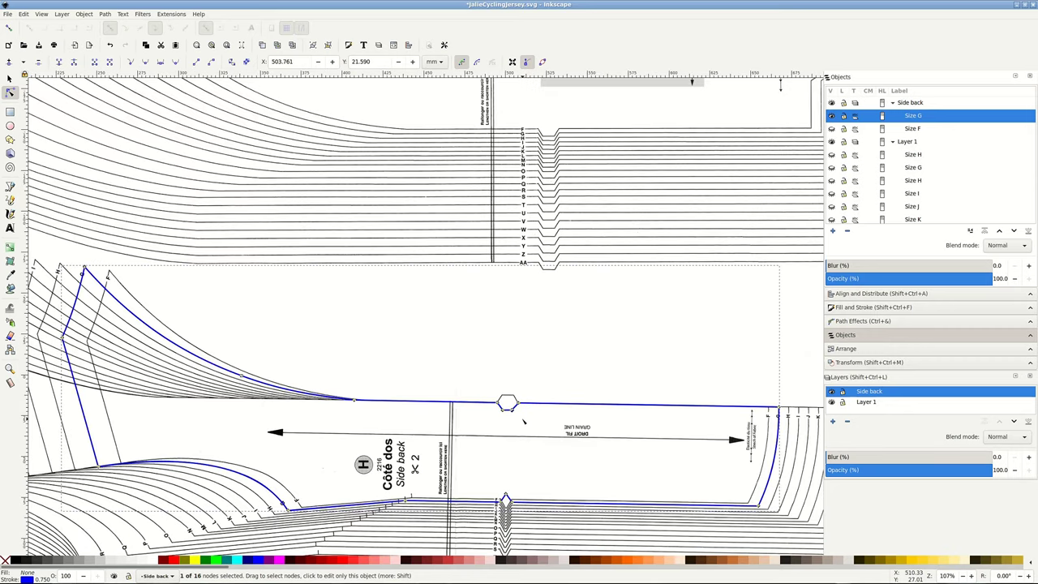
scroll(523, 420, "down", 1, "ctrl")
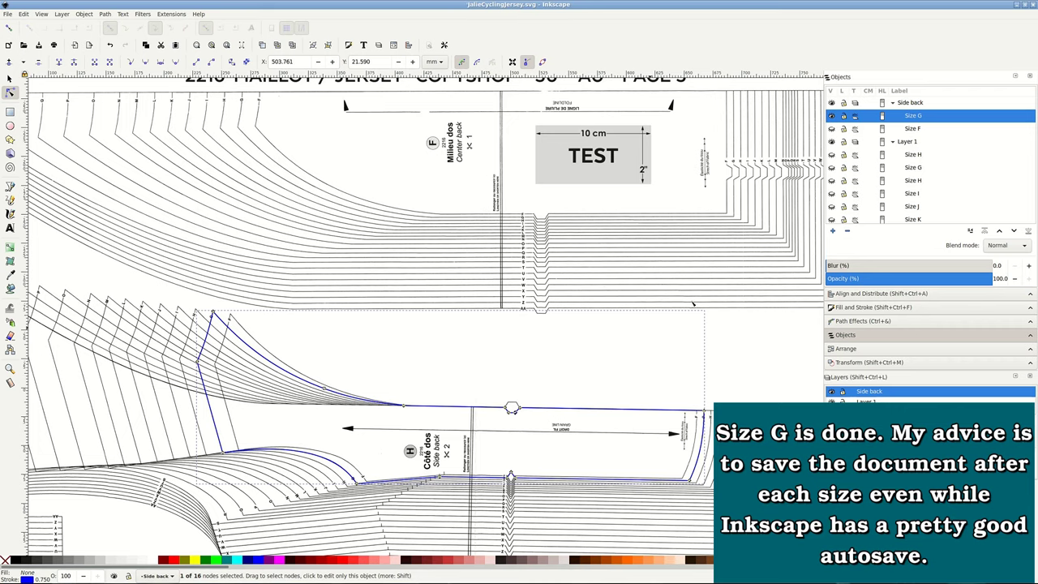
right_click(920, 119)
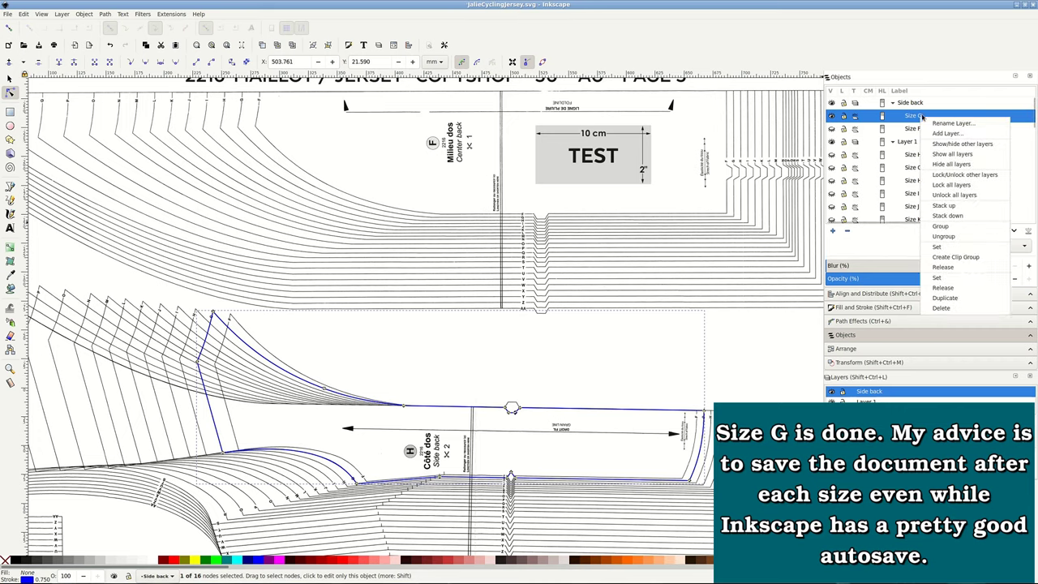
left_click(962, 300)
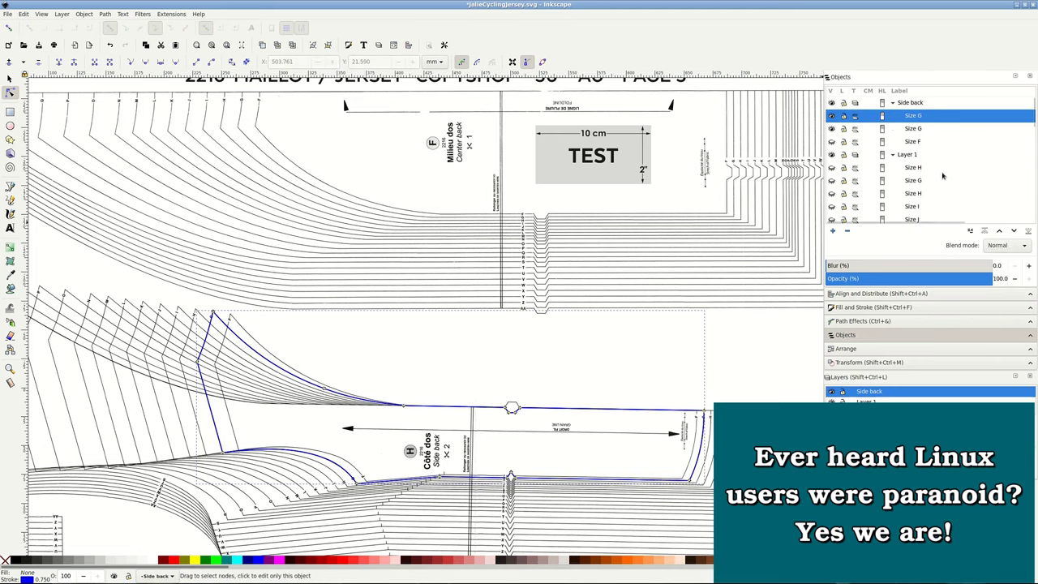
double_click(915, 116)
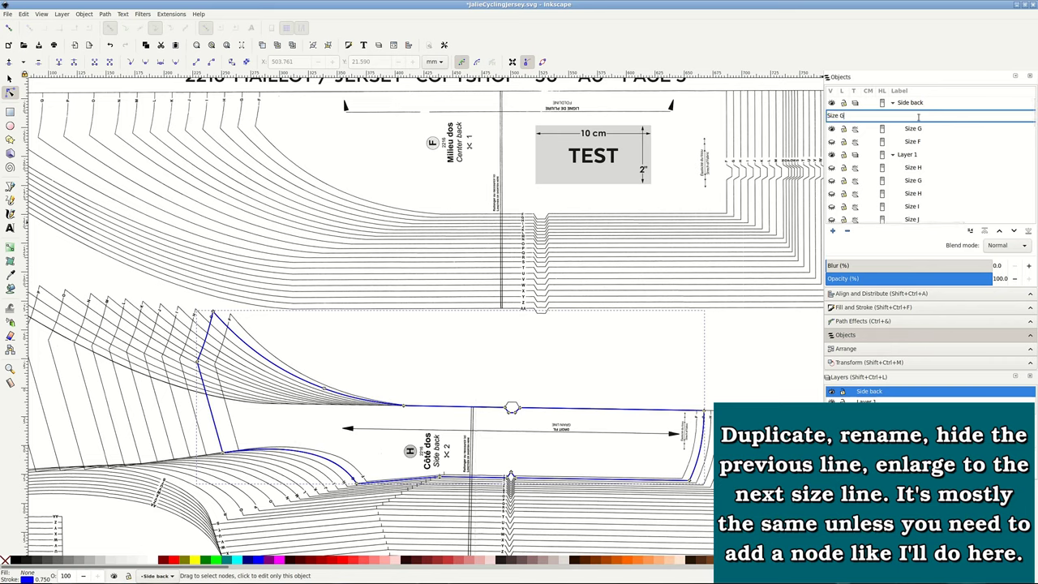
type("H")
key("Return")
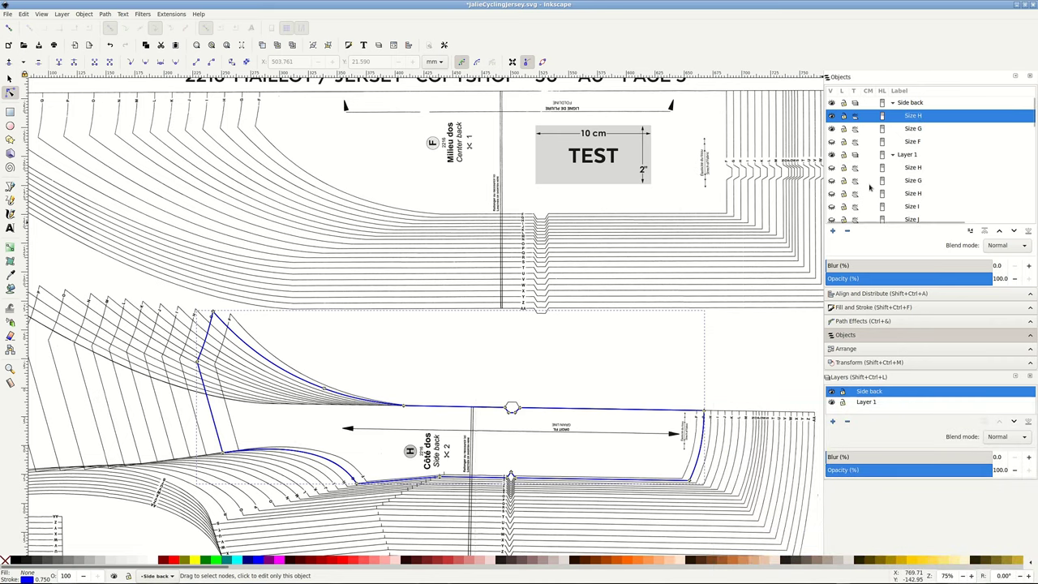
Step: Widen Size H on both sides and stretch it down to the H lines (460.328 × 153.907 mm)
key("s")
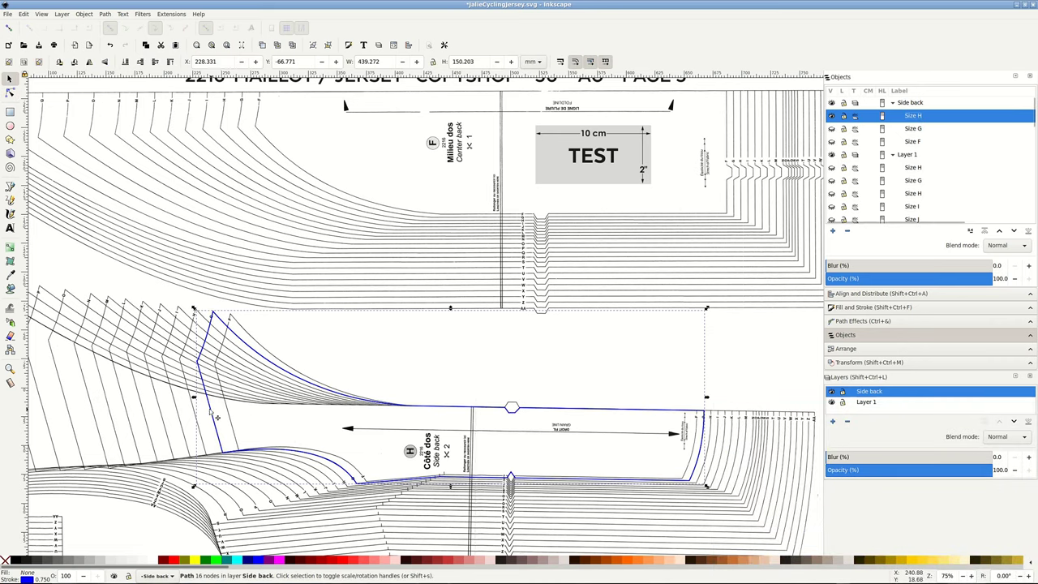
left_click_drag(194, 397, 177, 397)
left_click_drag(707, 398, 713, 397)
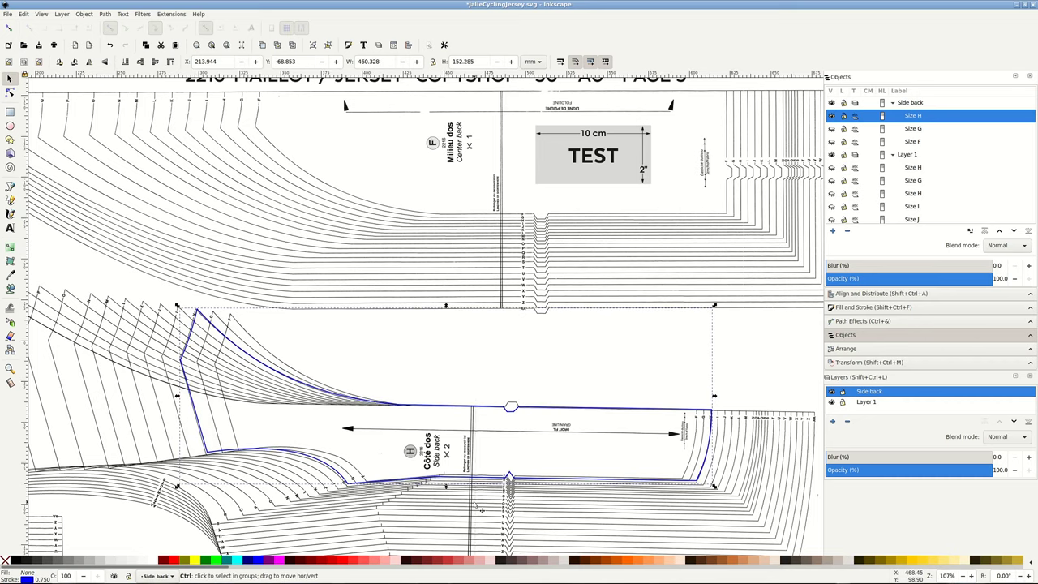
scroll(480, 509, "up", 2)
left_click_drag(396, 456, 396, 462)
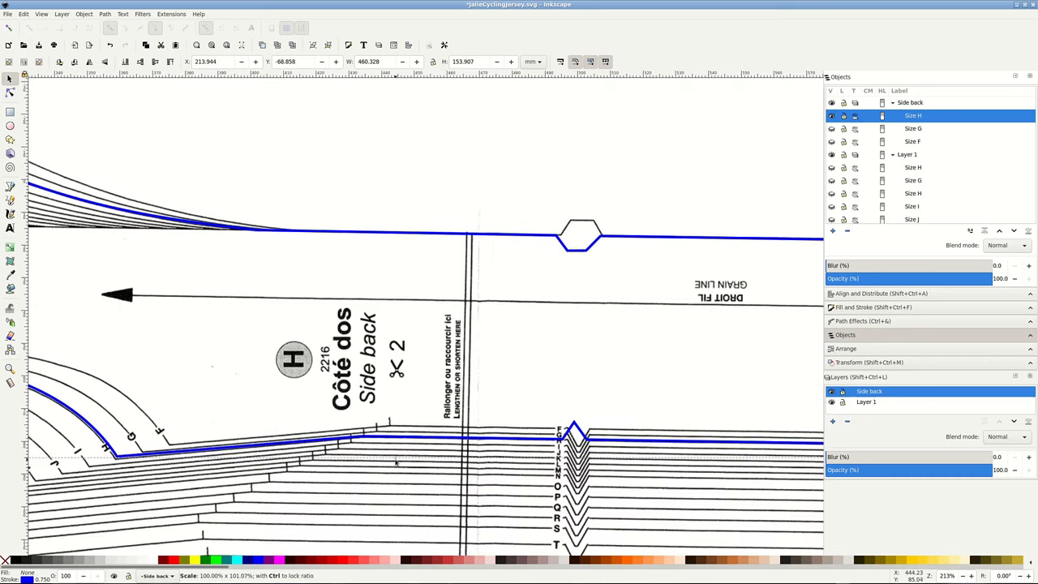
Step: Nudge a node and the bottom-left bend of Size H onto the H line
left_click(9, 92)
scroll(486, 324, "left", 3)
scroll(486, 324, "left", 2)
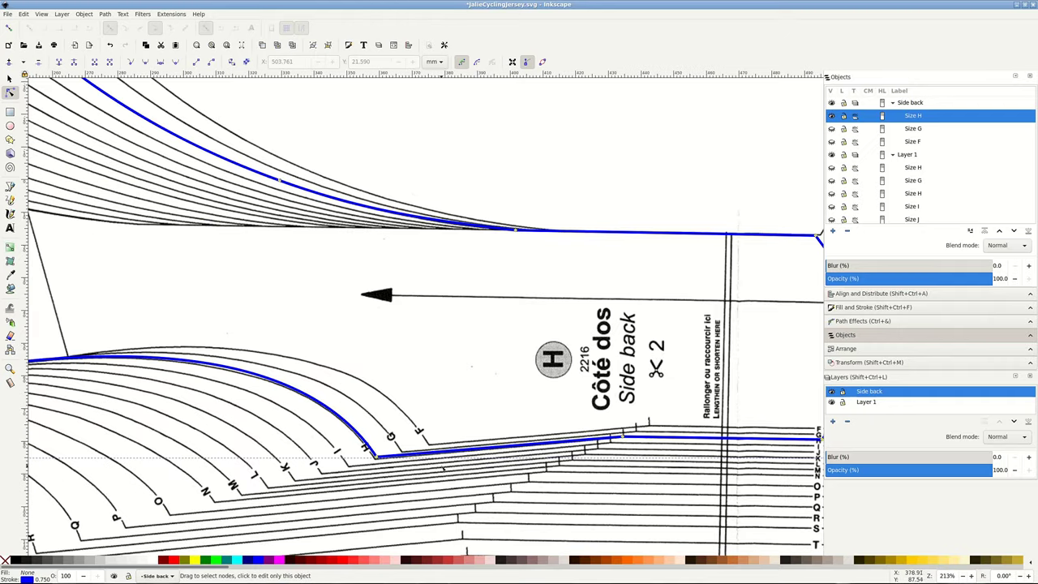
scroll(623, 422, "up", 2)
left_click_drag(620, 416, 622, 415)
left_click_drag(125, 454, 123, 459)
Step: Move Size H's top-left corner onto the H line
scroll(123, 459, "down", 2)
scroll(204, 377, "left", 5)
scroll(204, 377, "left", 2)
scroll(204, 377, "up", 1)
scroll(204, 377, "down", 1)
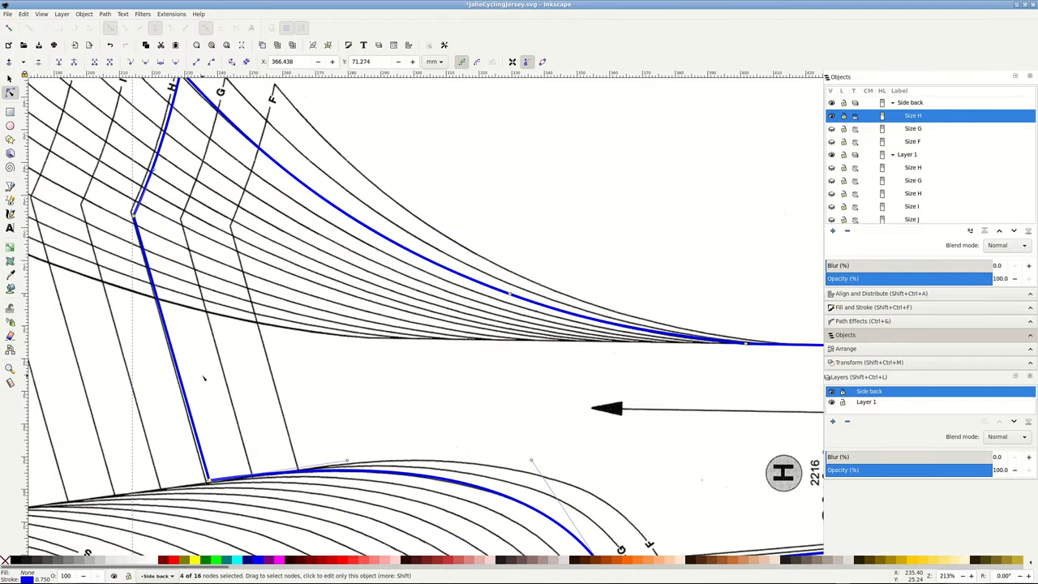
left_click_drag(185, 82, 176, 199)
scroll(724, 509, "down", 5)
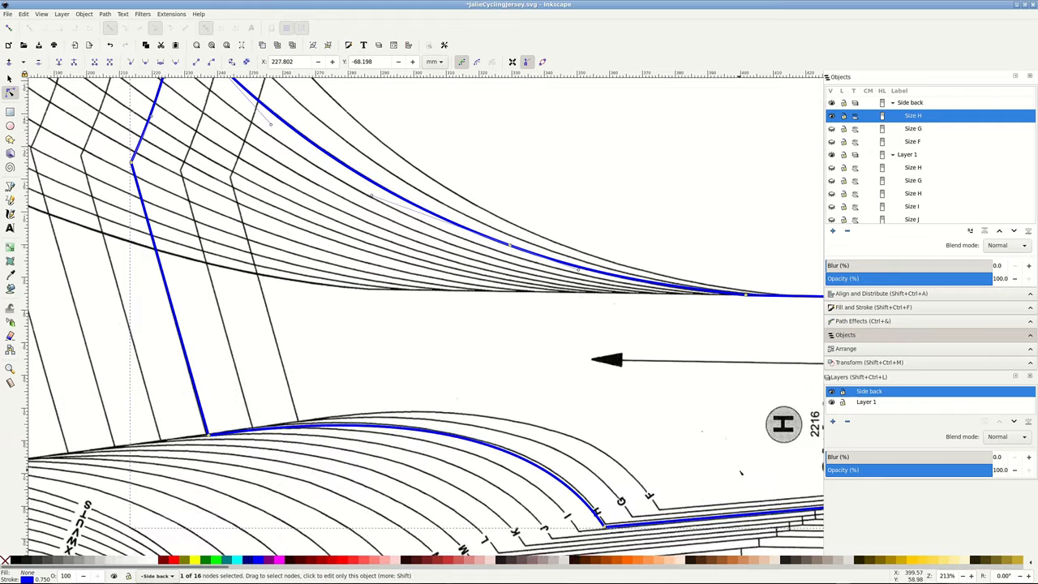
scroll(724, 508, "down", 2)
Step: Add a node on Size H's lower curve and bend it, aligning the corner node to the H line
left_click(512, 390)
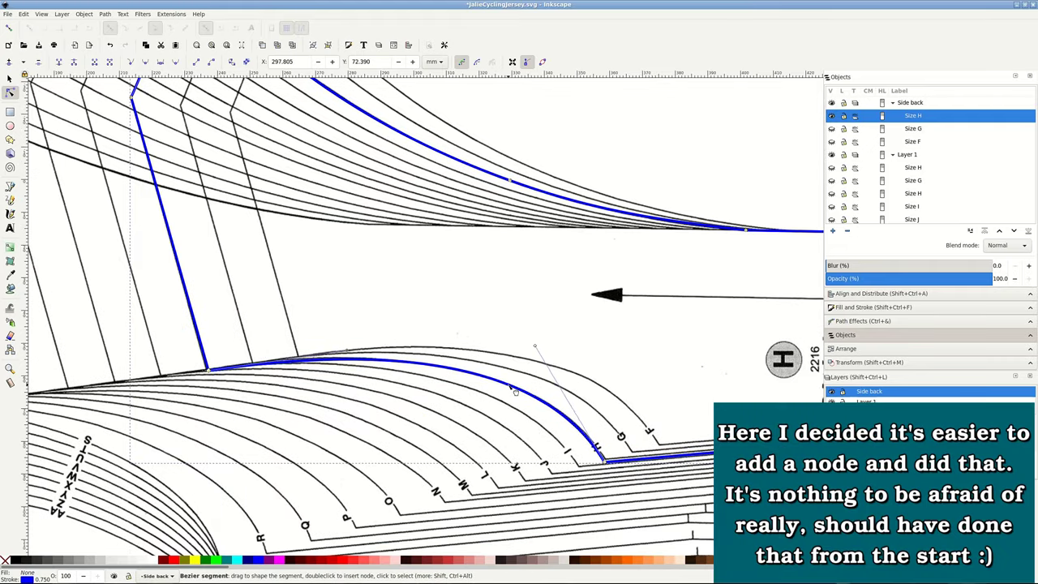
scroll(608, 474, "up", 1)
scroll(608, 474, "up", 1)
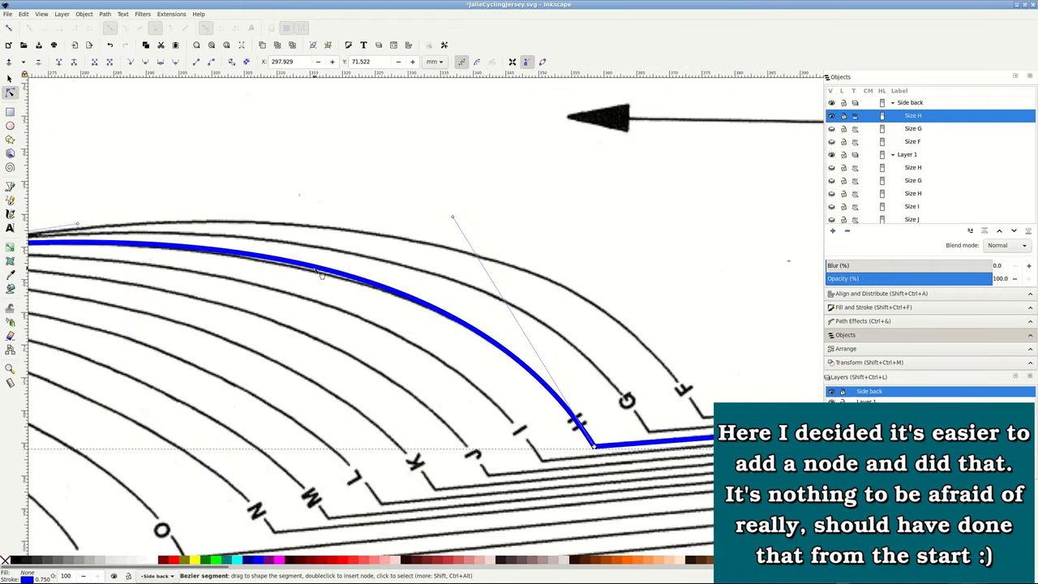
scroll(317, 275, "down", 2)
scroll(421, 316, "left", 5)
scroll(422, 316, "up", 3)
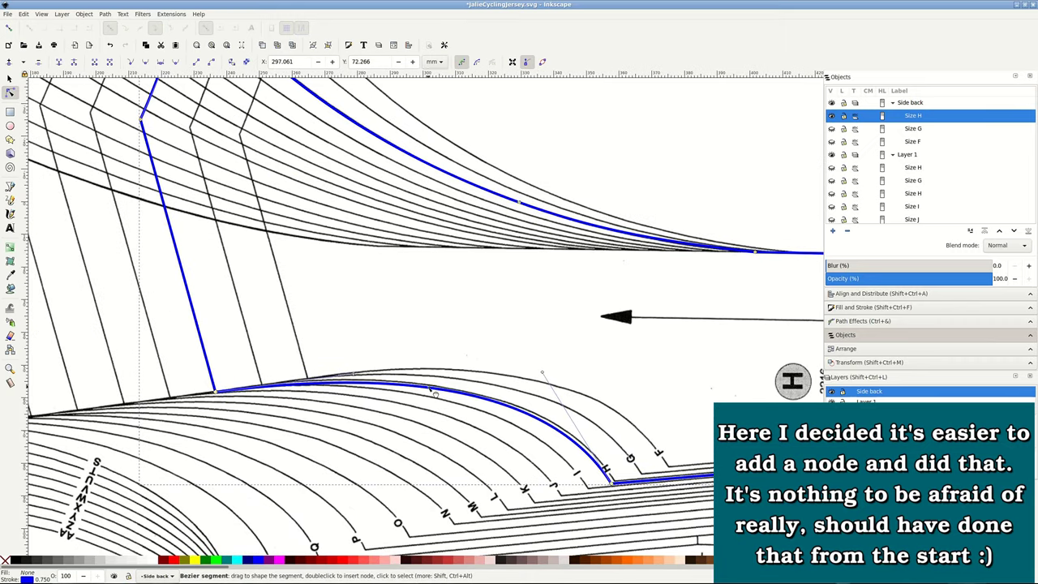
left_click_drag(215, 392, 218, 389)
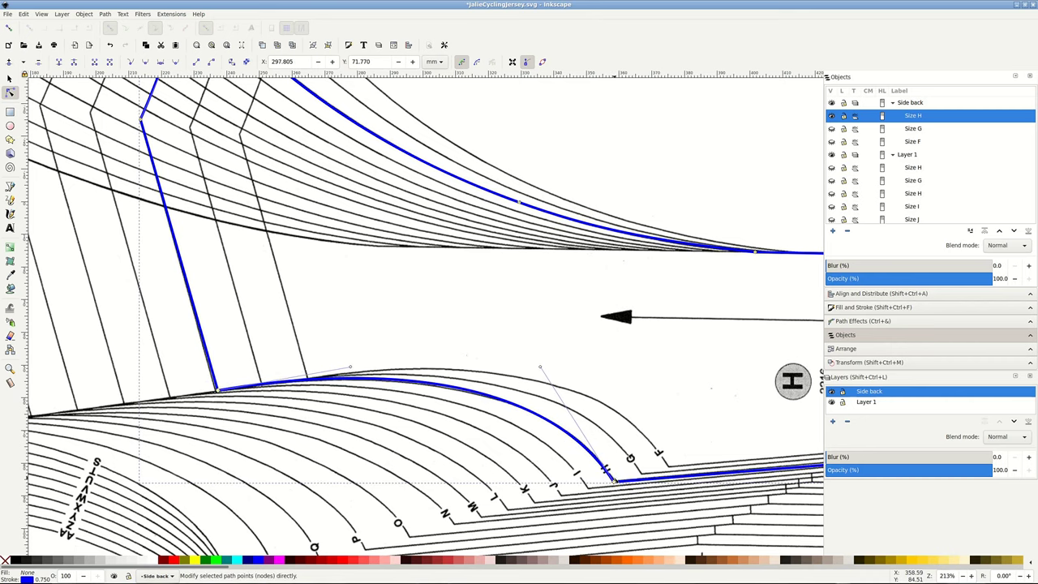
key("ctrl+z")
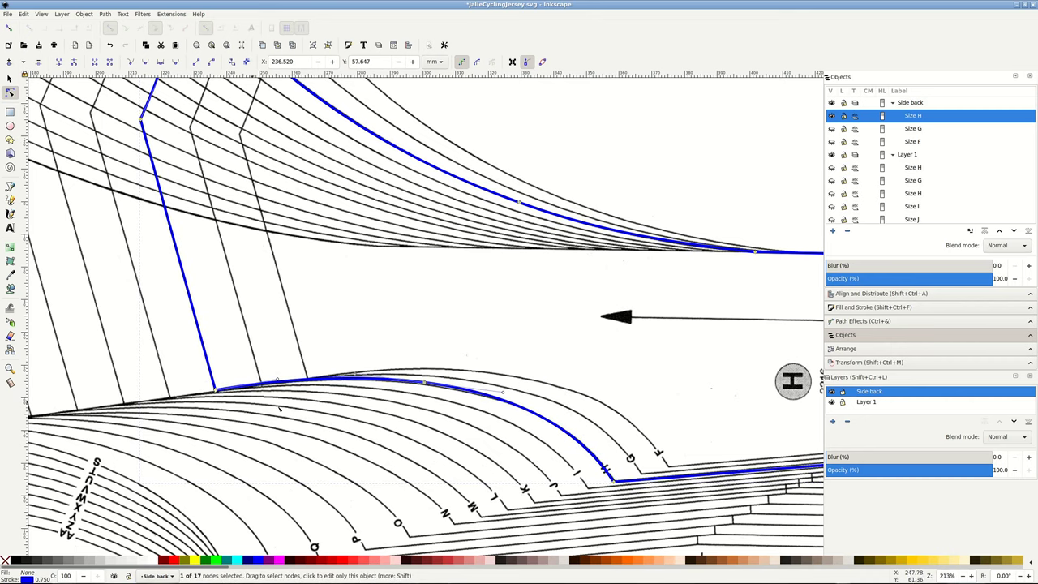
left_click_drag(616, 481, 621, 480)
left_click(425, 383)
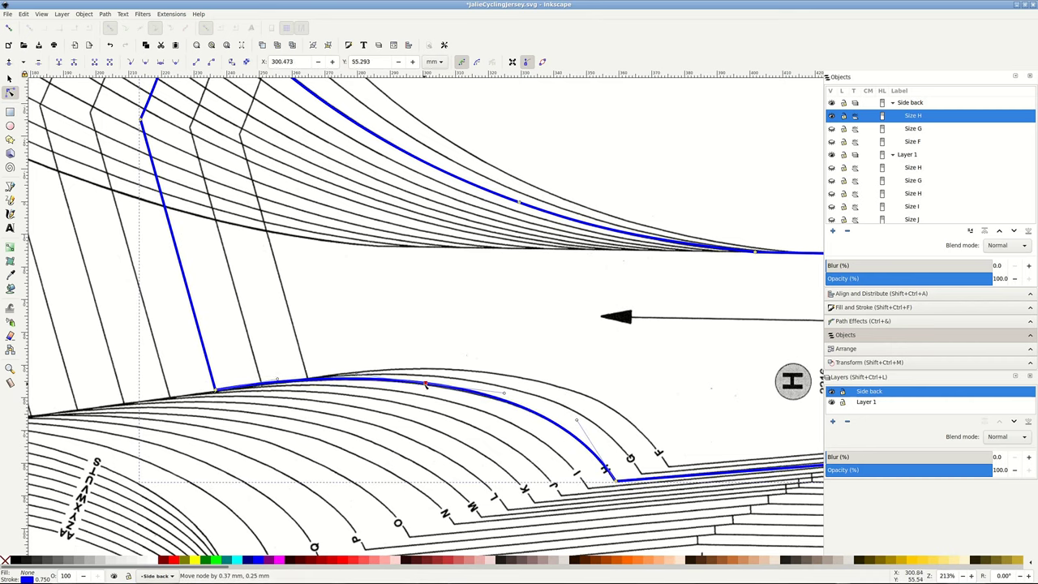
scroll(601, 504, "down", 2)
scroll(601, 504, "down", 1)
Step: Move Size H's zigzag notch peak, top-right corner and hexagon notch node onto the H markings
scroll(671, 504, "up", 4)
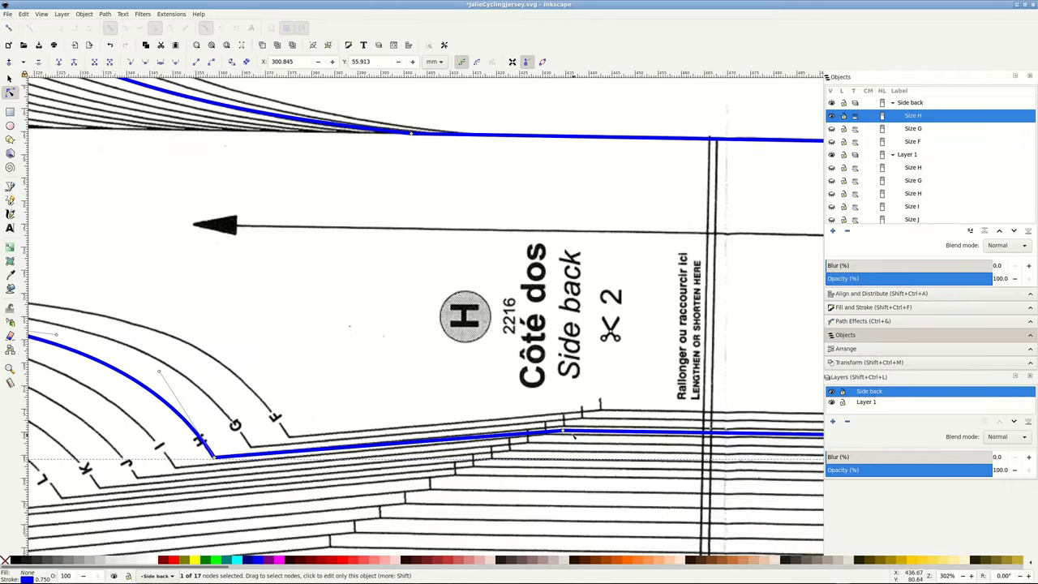
scroll(658, 451, "down", 1)
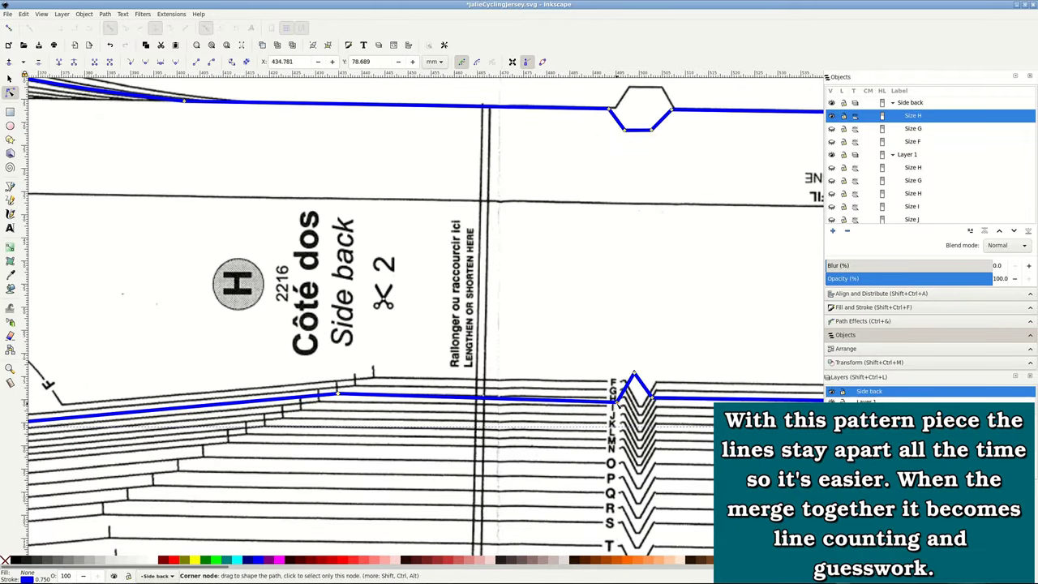
left_click_drag(634, 373, 660, 401)
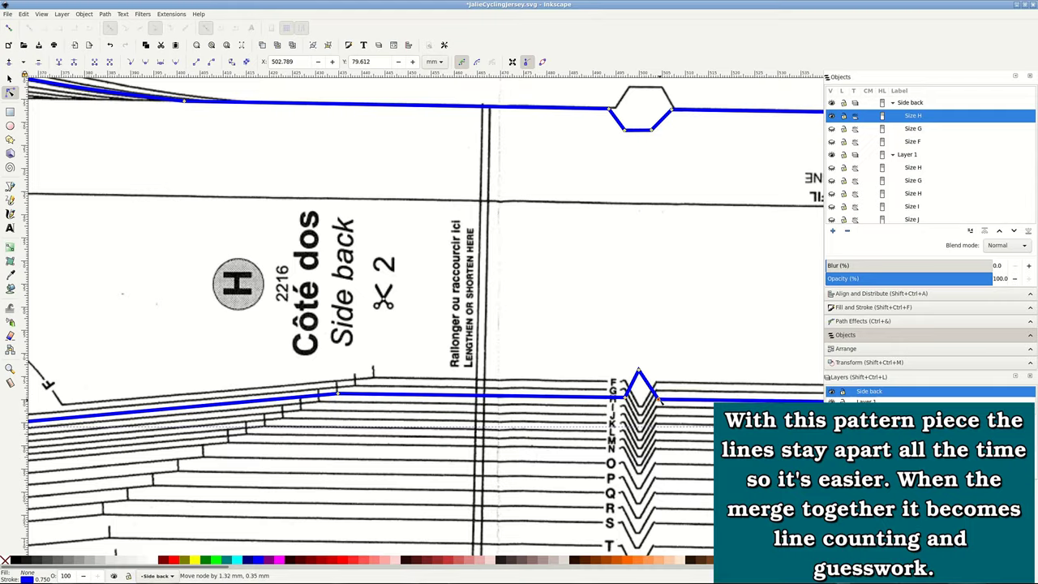
scroll(660, 402, "down", 3)
scroll(697, 243, "up", 4)
left_click_drag(711, 213, 706, 213)
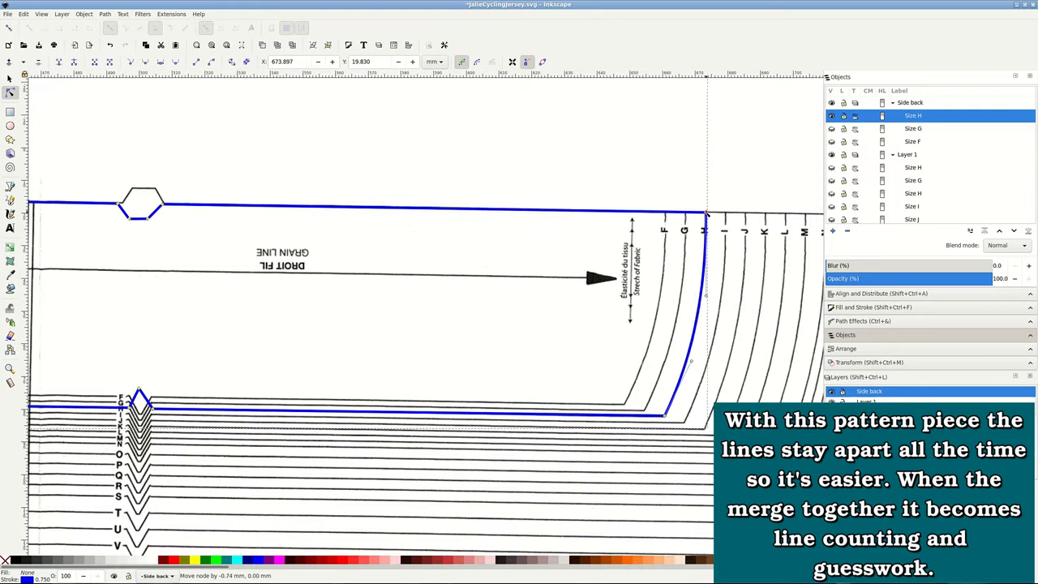
scroll(354, 145, "left", 4)
scroll(355, 145, "up", 2)
left_click_drag(454, 261, 496, 292)
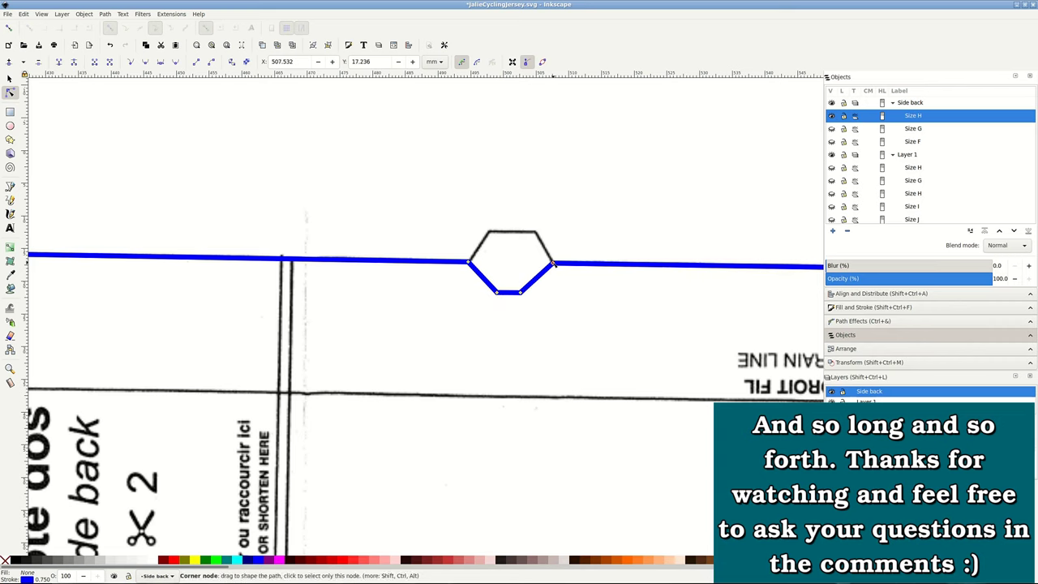
scroll(551, 333, "down", 4)
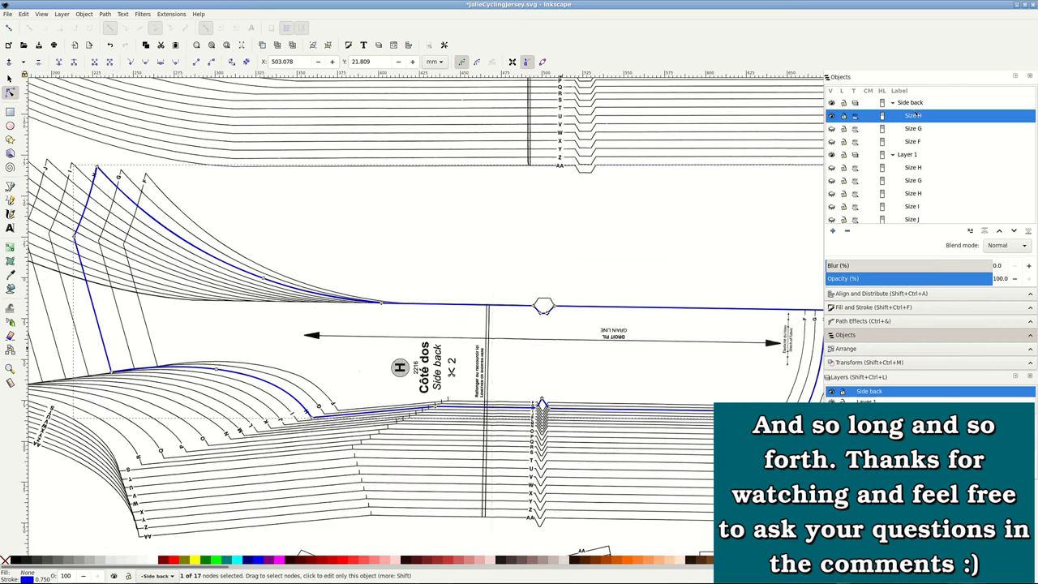